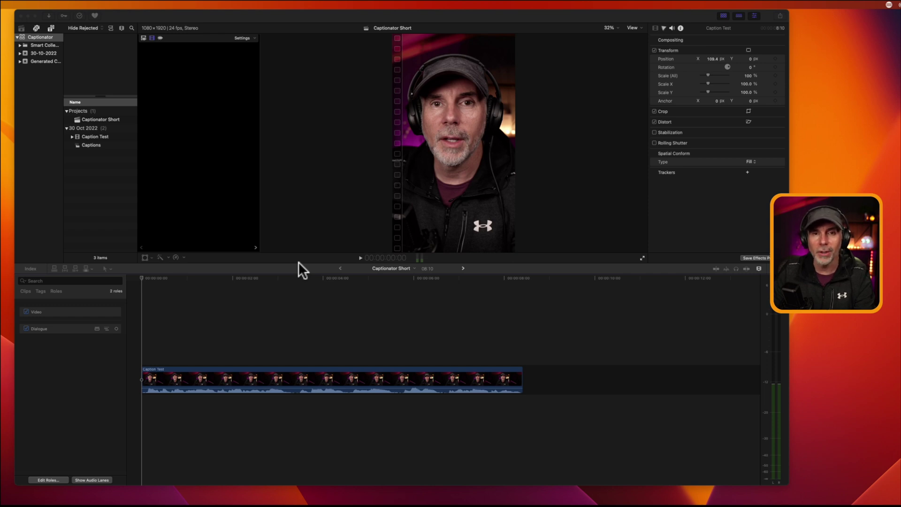
Play the Caption Test clip from the start of the timeline to preview it.
{"action": "left_click", "coordinate": [168, 279]}
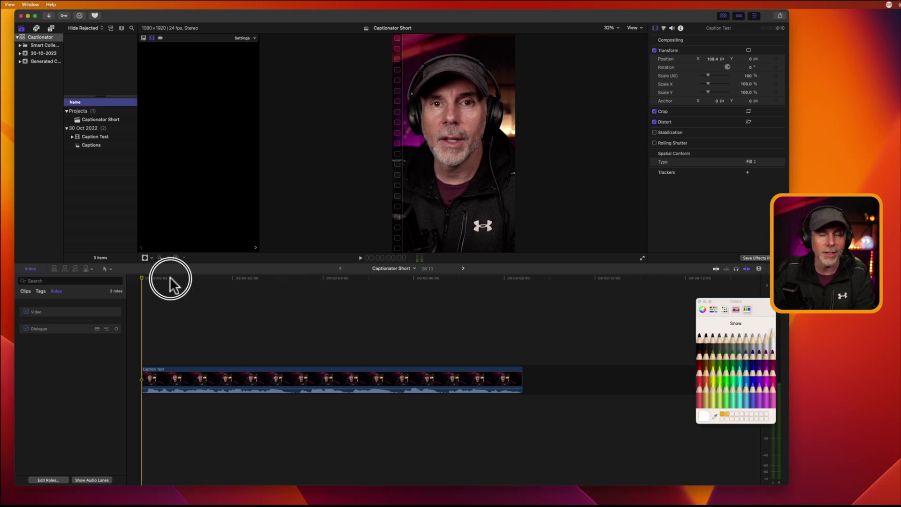
{"action": "left_click", "coordinate": [165, 278]}
{"action": "key", "text": "space"}
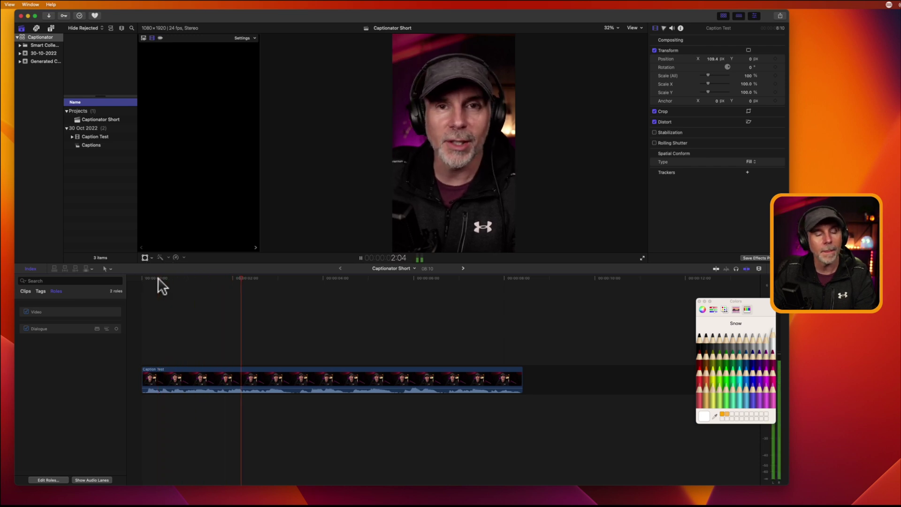
{"action": "key", "text": "space"}
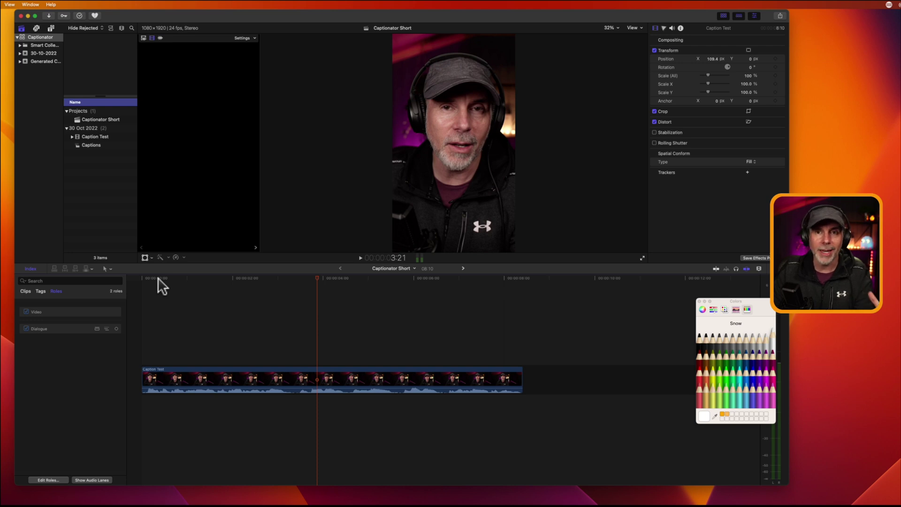
Return the playhead to the start, check the sharing destinations, and select the Caption Test clip.
{"action": "left_click_drag", "start_coordinate": [316, 277], "coordinate": [139, 283]}
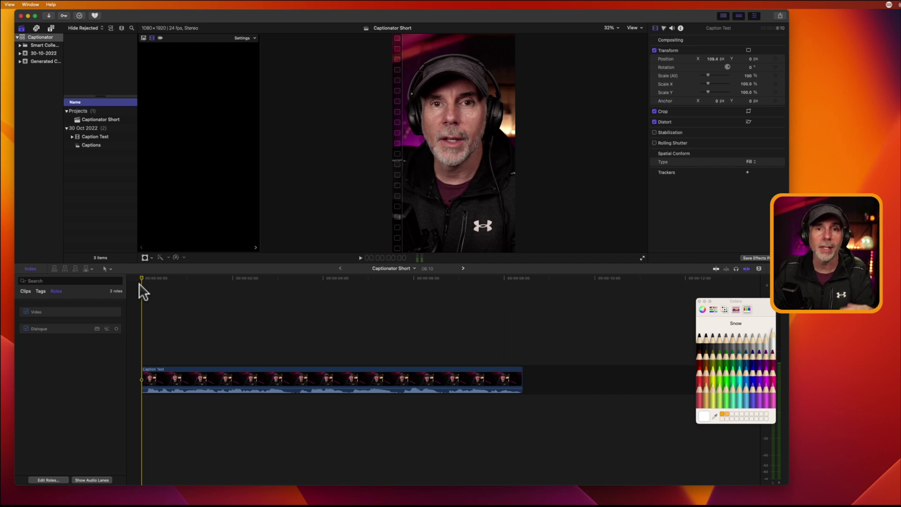
{"action": "left_click", "coordinate": [780, 15]}
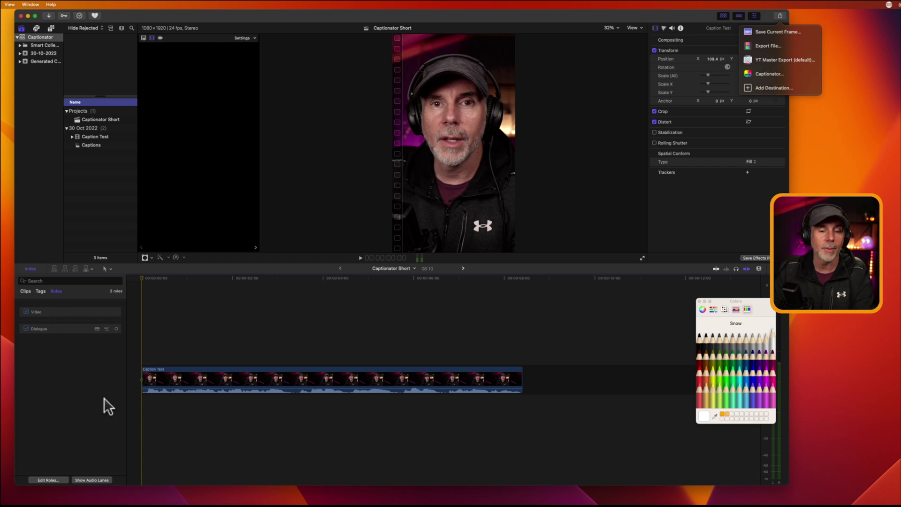
{"action": "left_click", "coordinate": [225, 383]}
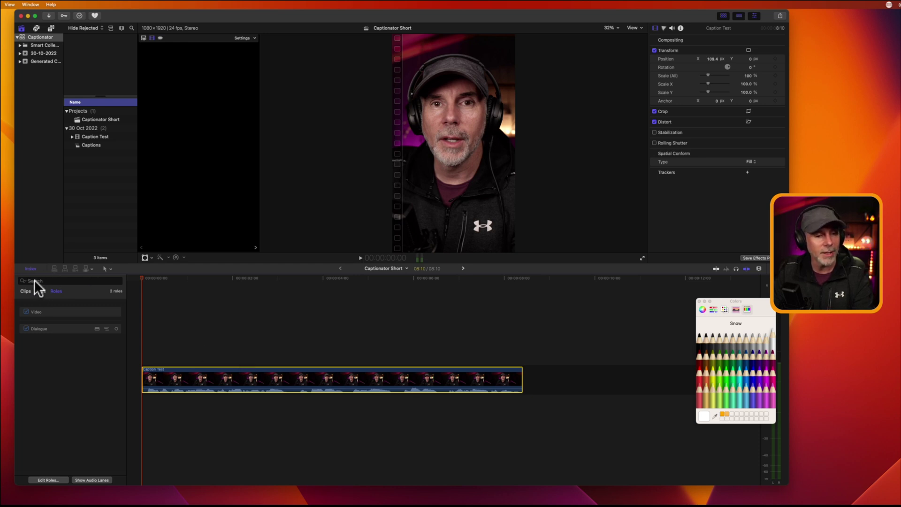
{"action": "left_click", "coordinate": [29, 269]}
{"action": "left_click", "coordinate": [29, 269]}
{"action": "left_click", "coordinate": [26, 311]}
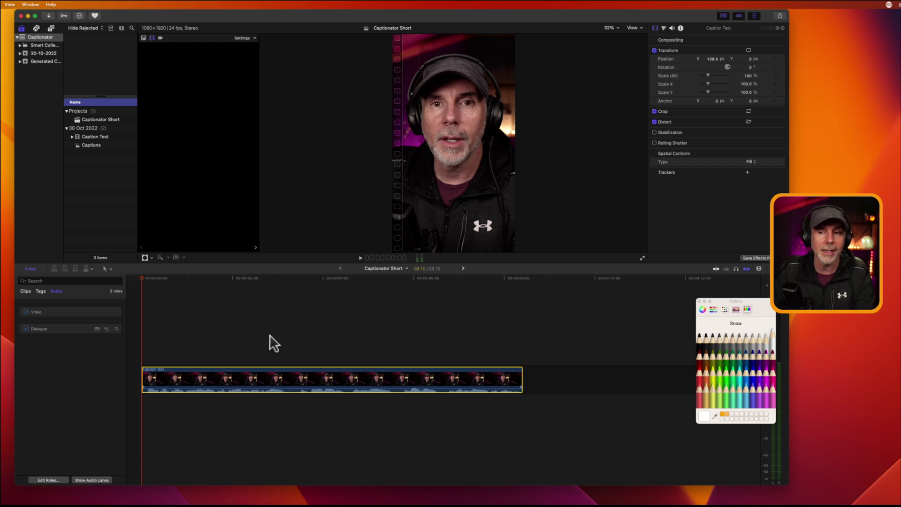
Share the Captionator Short project to Captionator and confirm the export location.
{"action": "left_click", "coordinate": [781, 16]}
{"action": "left_click", "coordinate": [770, 71]}
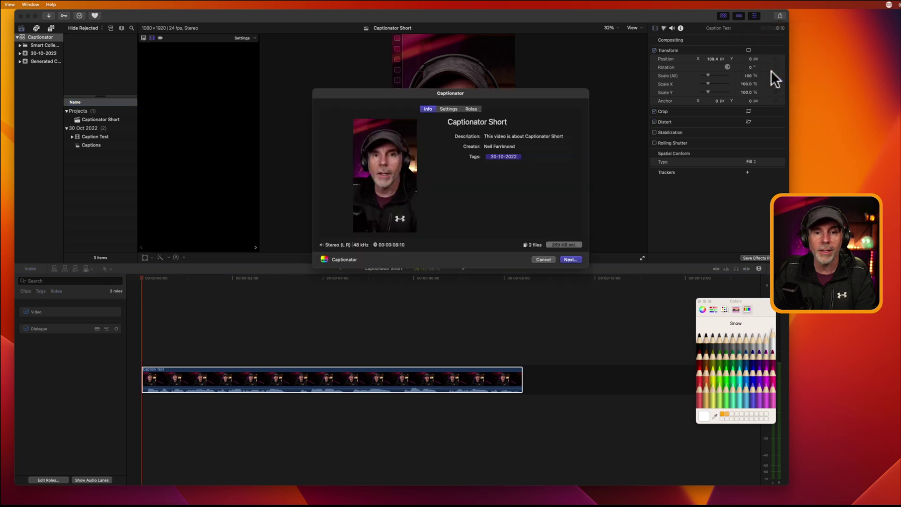
{"action": "left_click", "coordinate": [572, 259]}
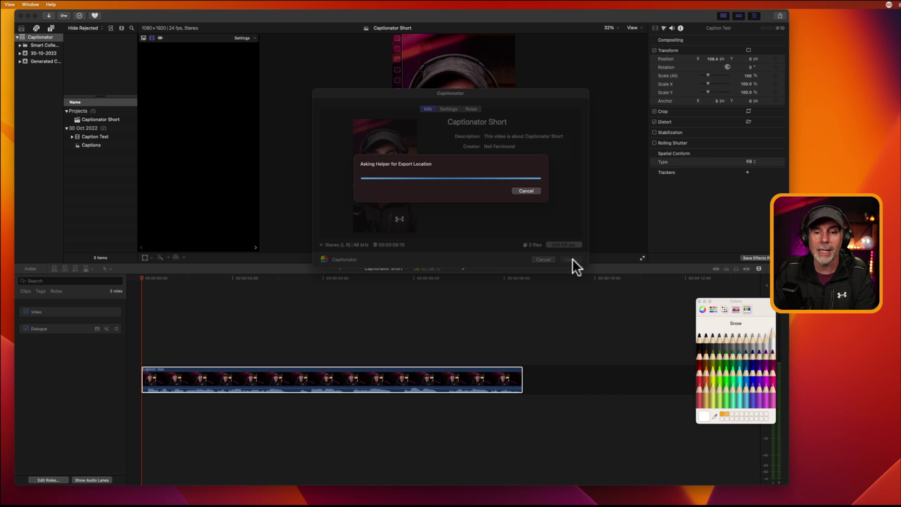
{"action": "key", "text": "Return"}
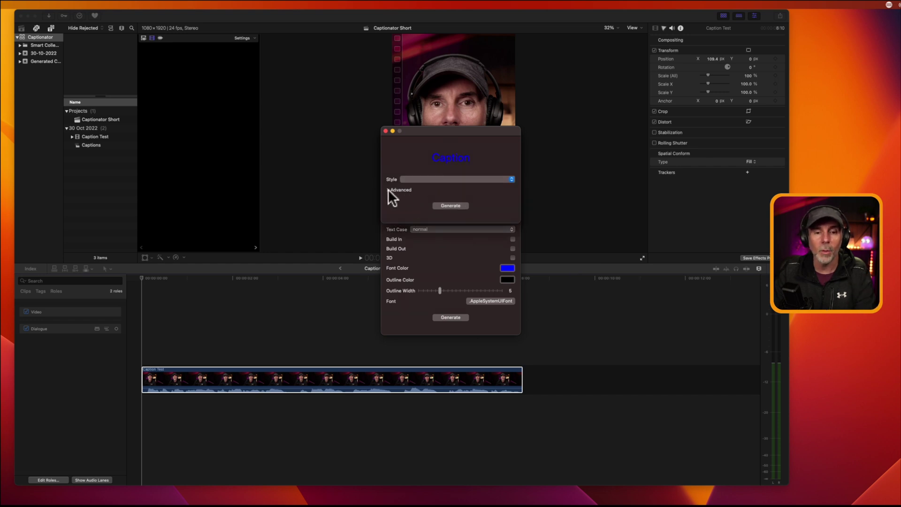
Choose the Finzar caption style under Advanced settings and generate the captions file.
{"action": "left_click", "coordinate": [429, 180]}
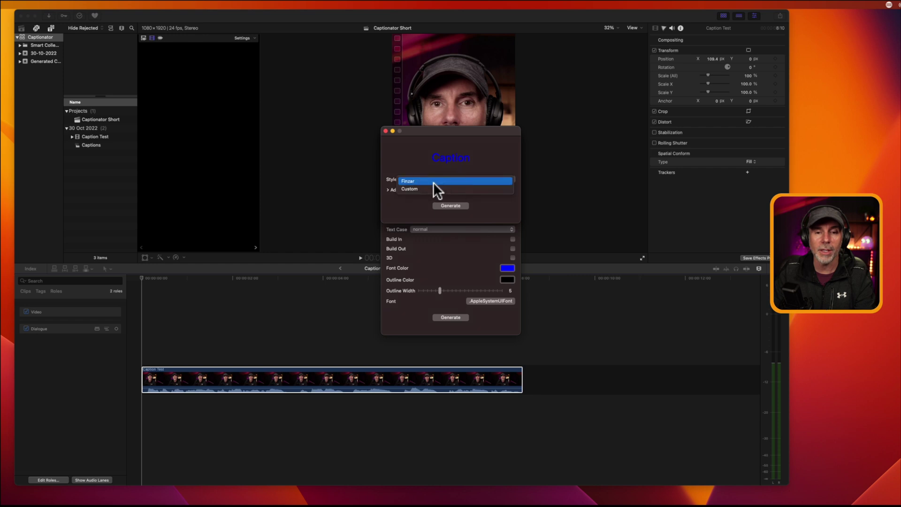
{"action": "left_click", "coordinate": [412, 165]}
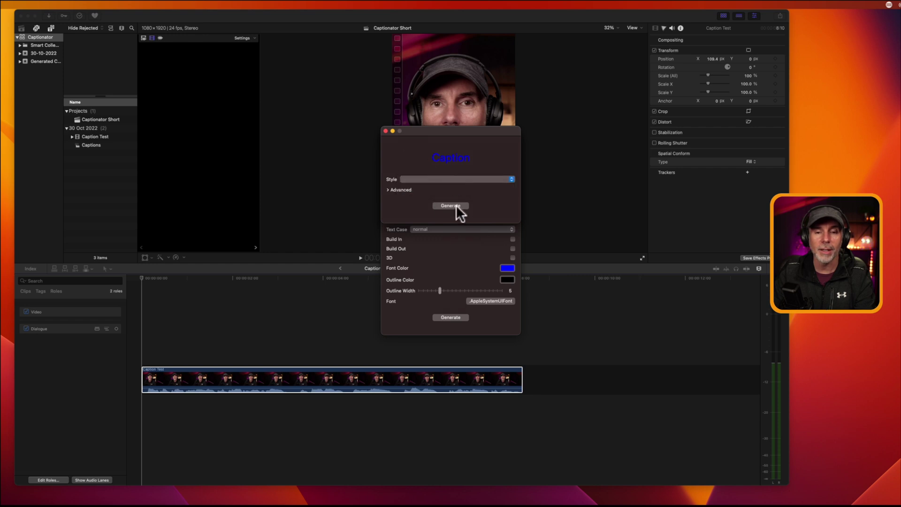
{"action": "left_click", "coordinate": [387, 190]}
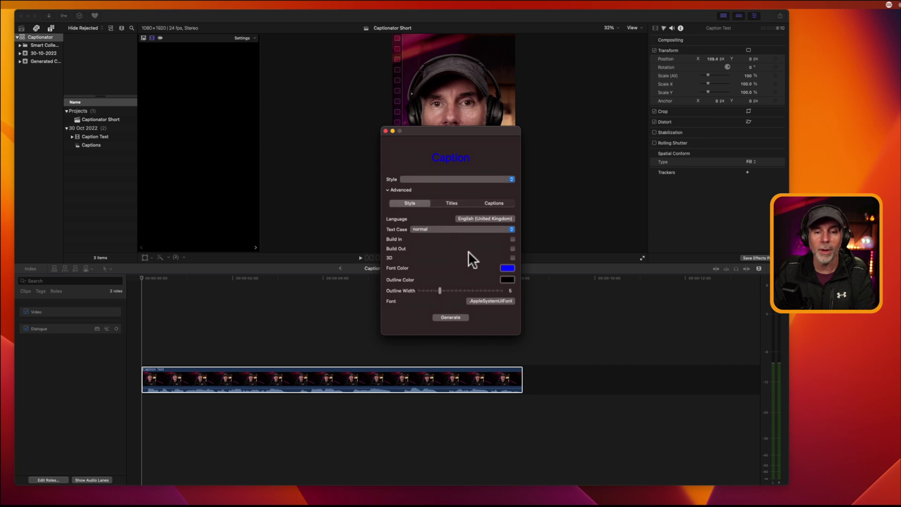
{"action": "left_click", "coordinate": [425, 179]}
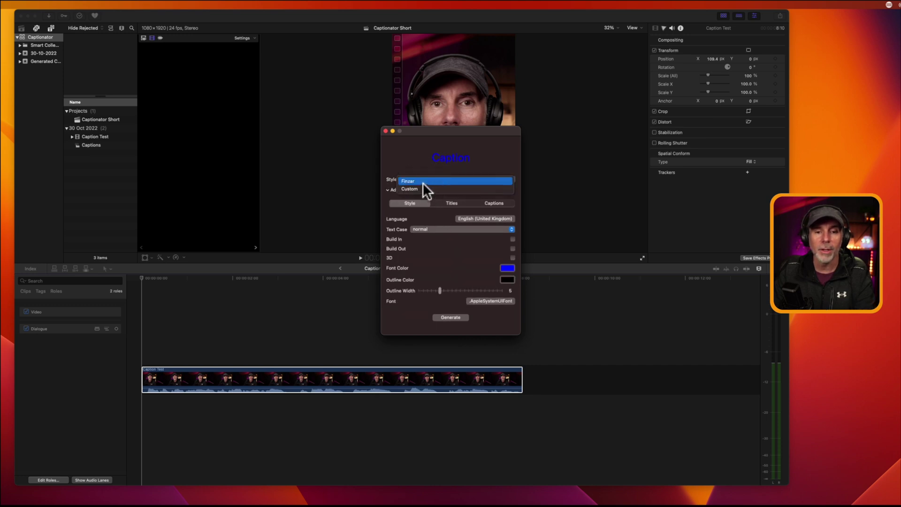
{"action": "left_click", "coordinate": [422, 183]}
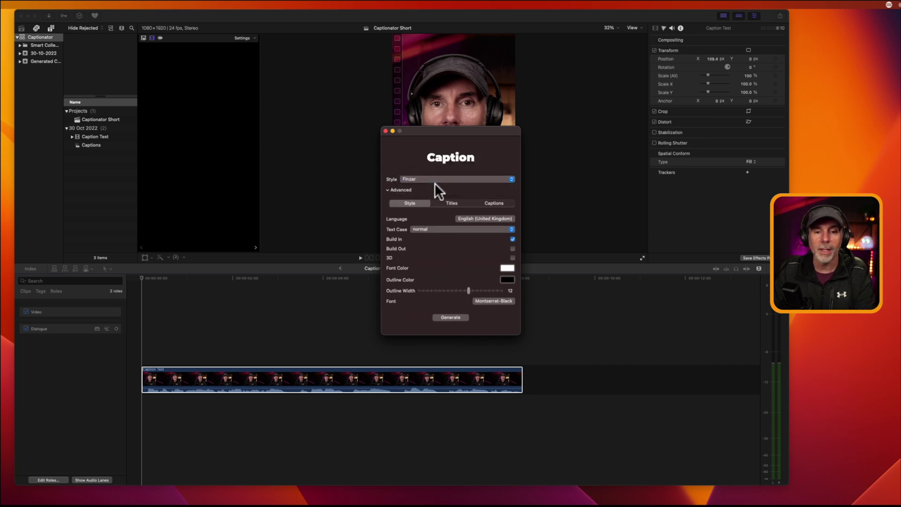
{"action": "left_click", "coordinate": [452, 319]}
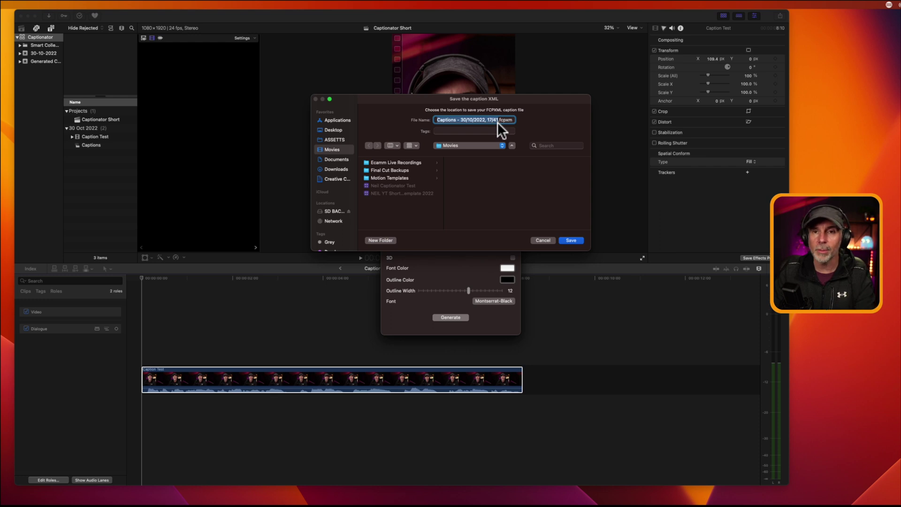
Save the caption XML and import it into the Captionator library.
{"action": "left_click", "coordinate": [570, 240]}
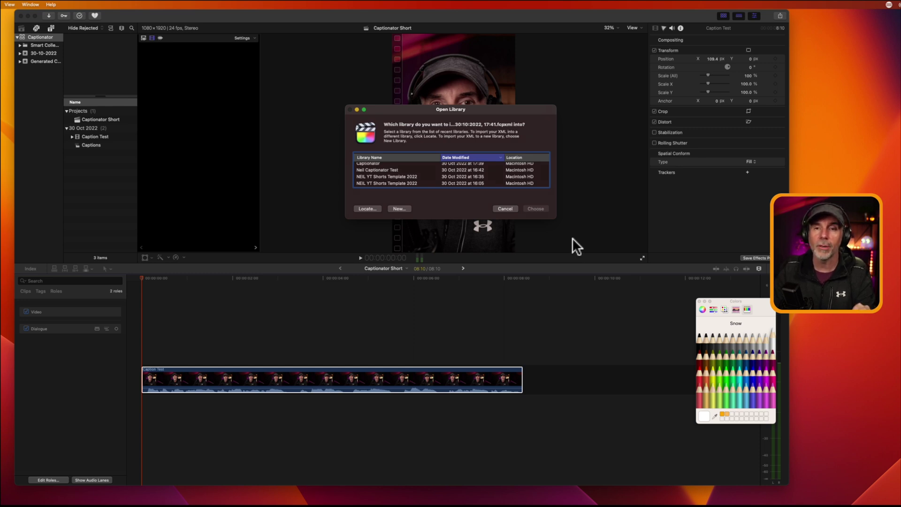
{"action": "scroll", "coordinate": [436, 172], "scroll_direction": "up", "scroll_amount": 1}
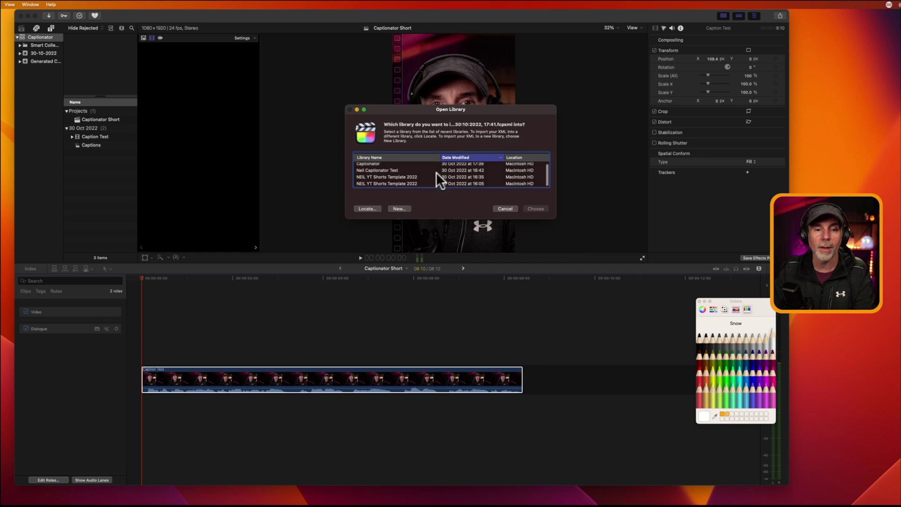
{"action": "left_click", "coordinate": [373, 164]}
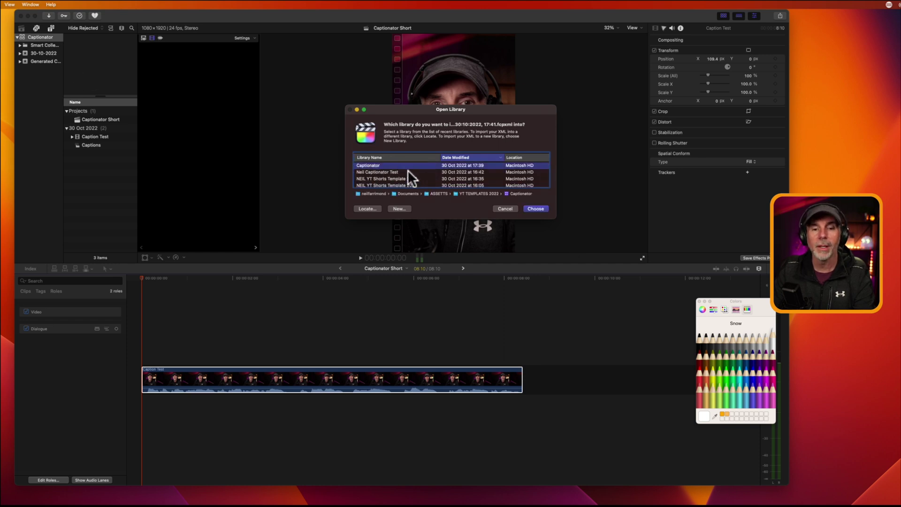
{"action": "left_click", "coordinate": [544, 209]}
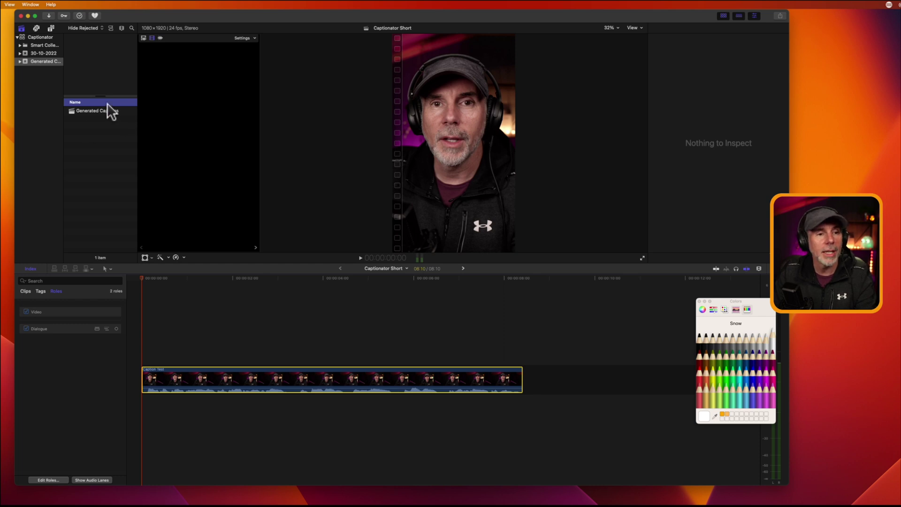
Open the imported Generated Captions project and play it to preview the captions.
{"action": "left_click", "coordinate": [89, 110]}
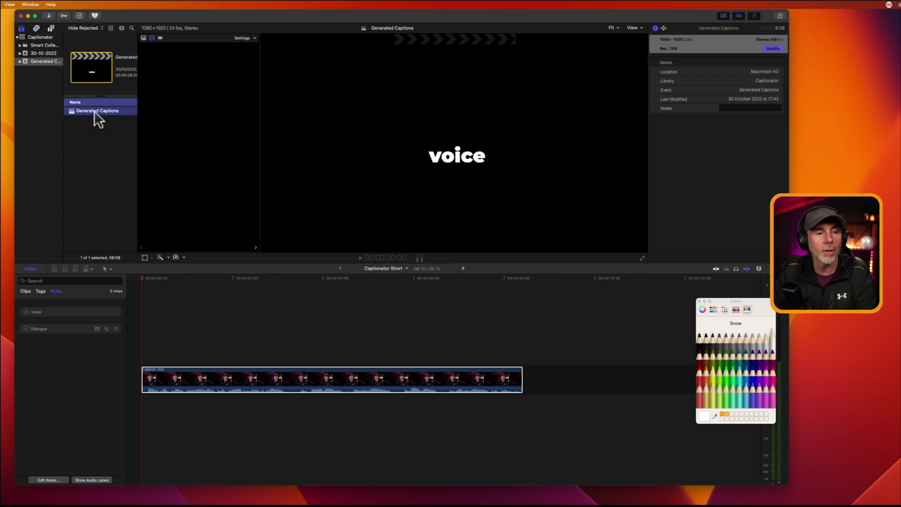
{"action": "double_click", "coordinate": [94, 111]}
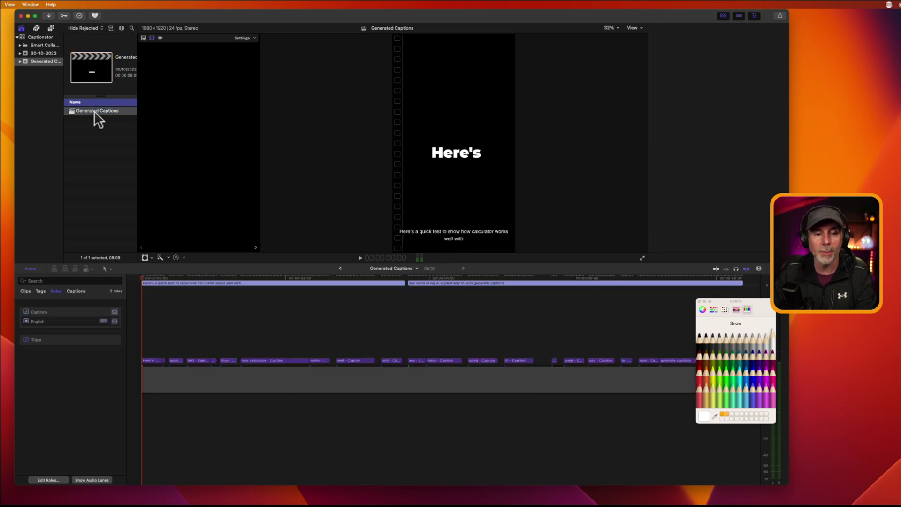
{"action": "key", "text": "space"}
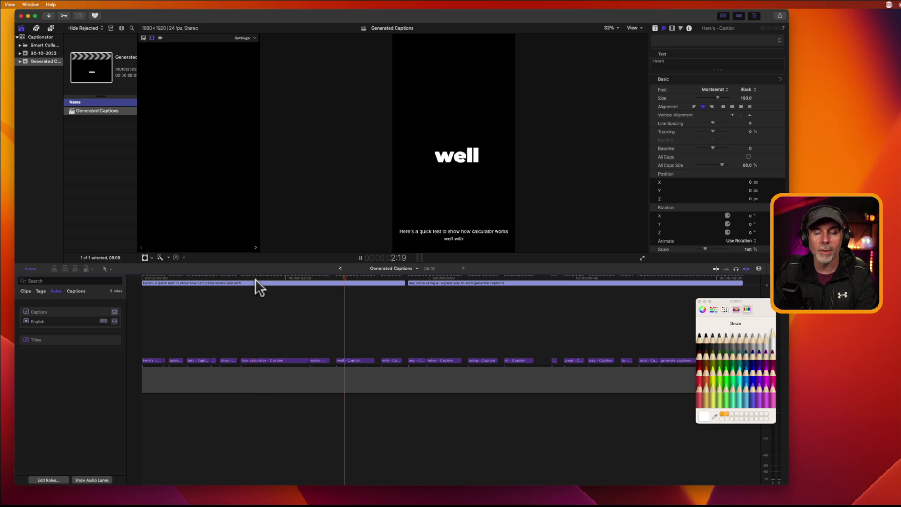
{"action": "key", "text": "space"}
Jump to 1:20, fit the whole timeline in view, and select all the caption clips.
{"action": "left_click", "coordinate": [274, 333]}
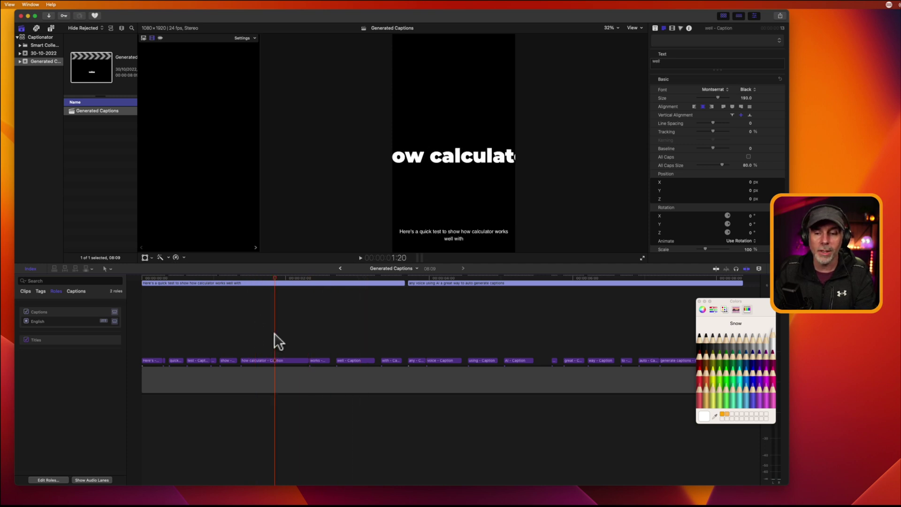
{"action": "key", "text": "super+minus"}
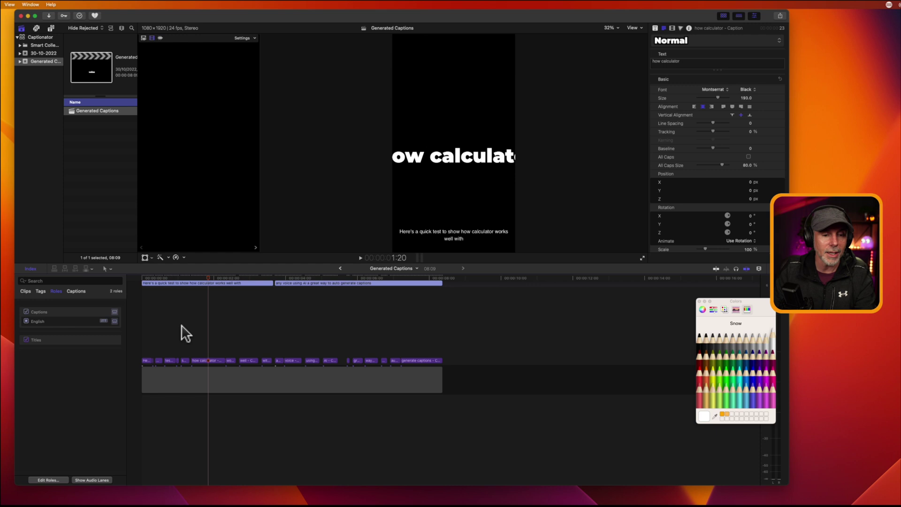
{"action": "left_click_drag", "start_coordinate": [146, 322], "coordinate": [439, 397]}
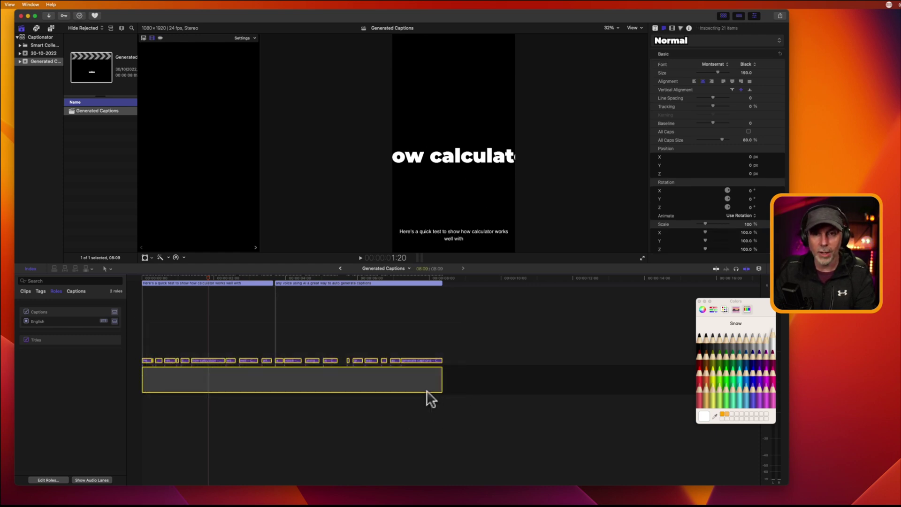
Open the Captionator Short project from the Captionator library and play it from the start.
{"action": "left_click", "coordinate": [36, 37]}
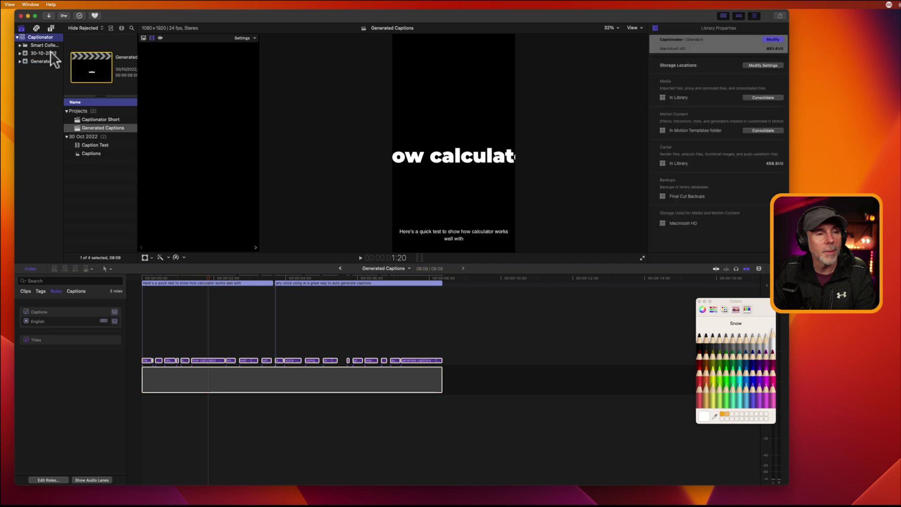
{"action": "double_click", "coordinate": [102, 120]}
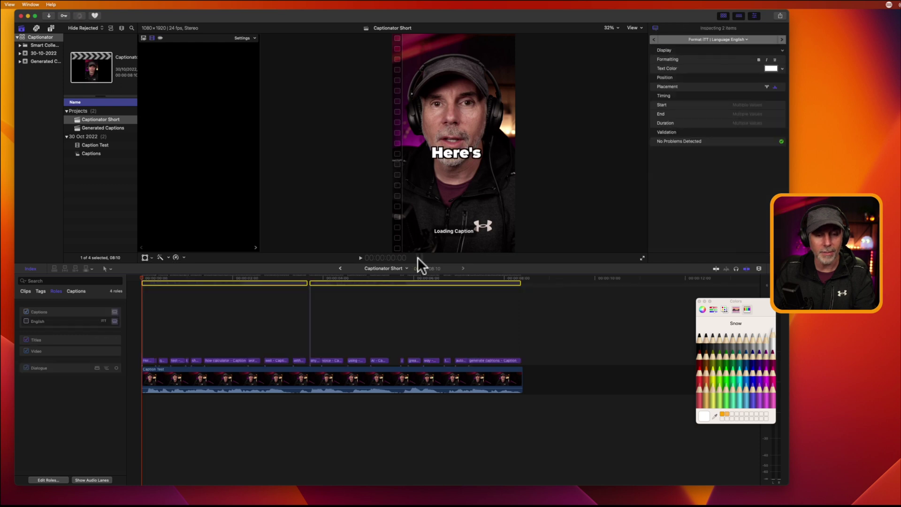
{"action": "left_click", "coordinate": [138, 279]}
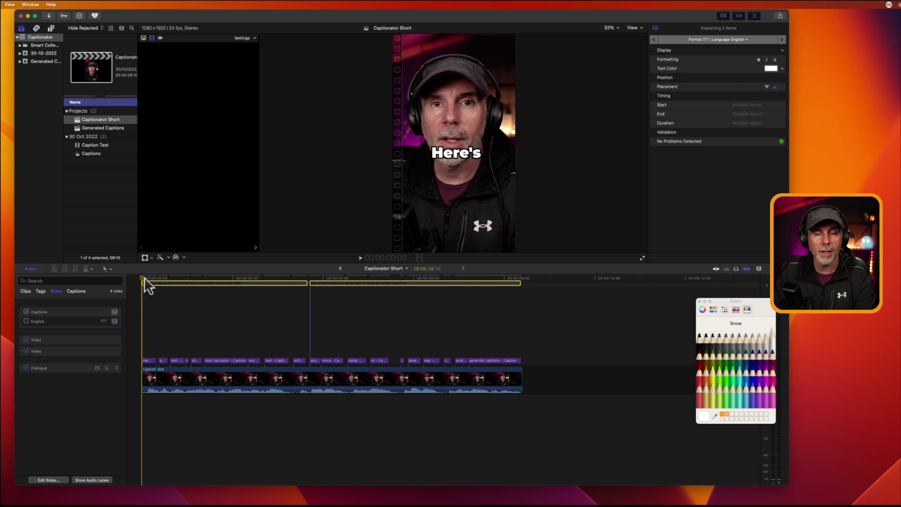
{"action": "key", "text": "space"}
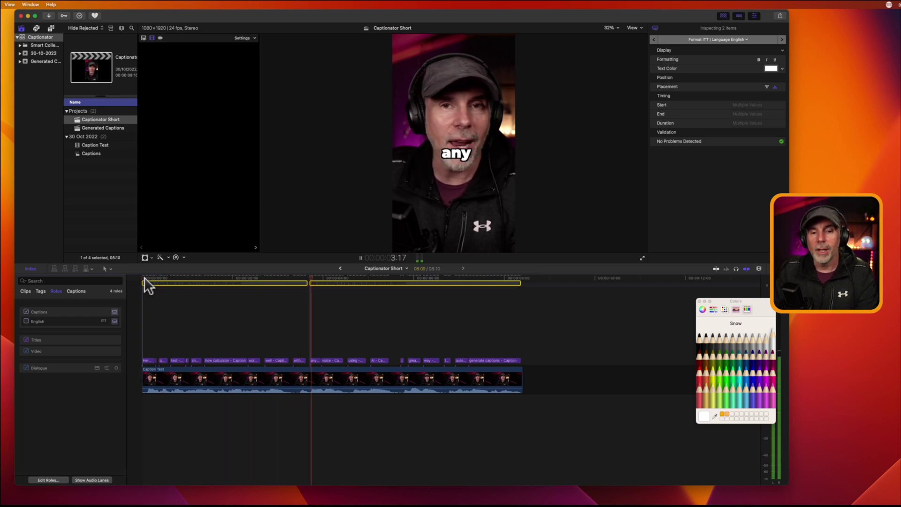
{"action": "key", "text": "space"}
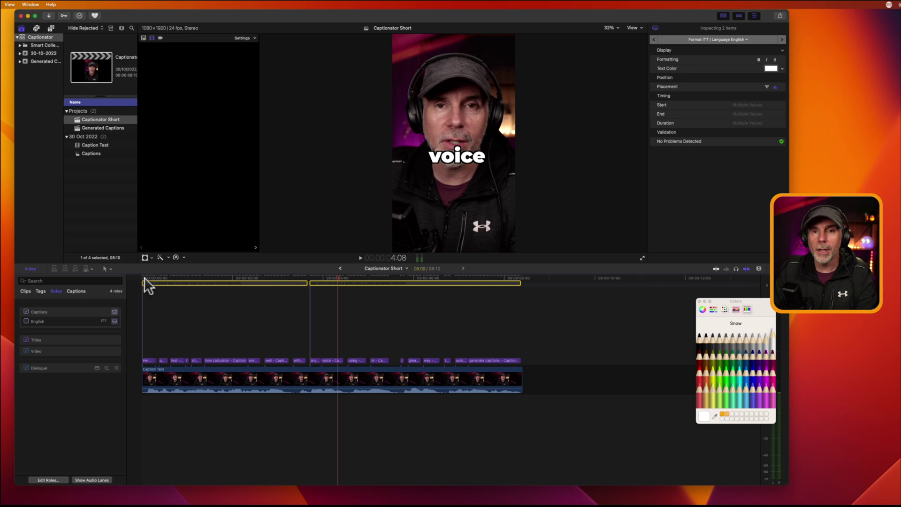
Review the final captions, then select all captions and reduce their text size from 193 to 116.
{"action": "left_click", "coordinate": [415, 314]}
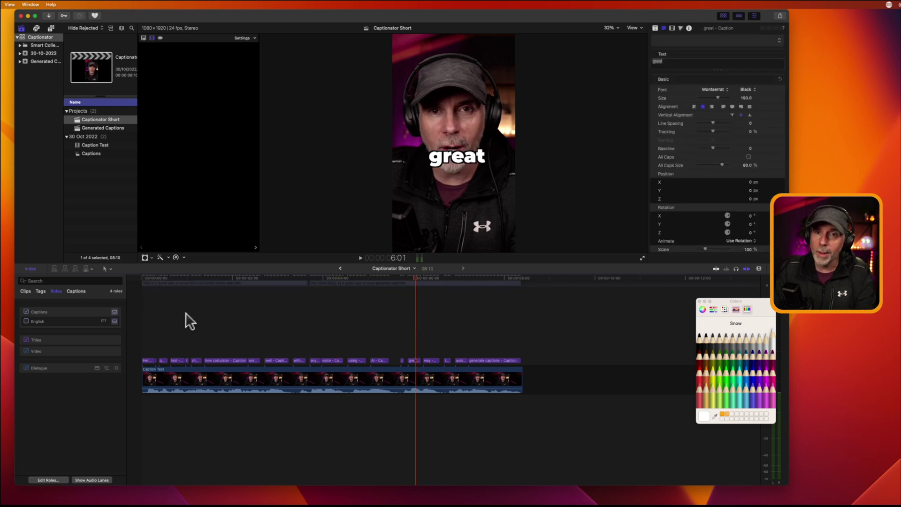
{"action": "left_click_drag", "start_coordinate": [415, 279], "coordinate": [225, 285]}
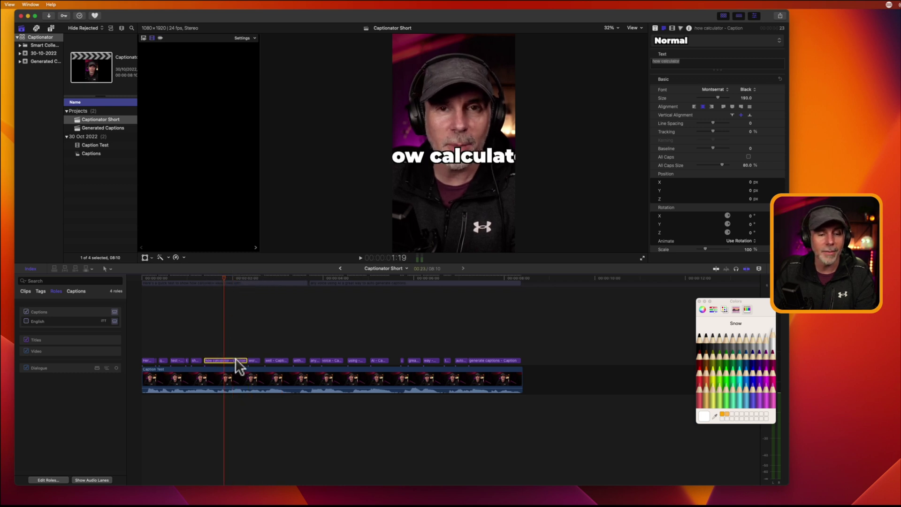
{"action": "left_click", "coordinate": [185, 339]}
{"action": "left_click_drag", "start_coordinate": [142, 324], "coordinate": [540, 367]}
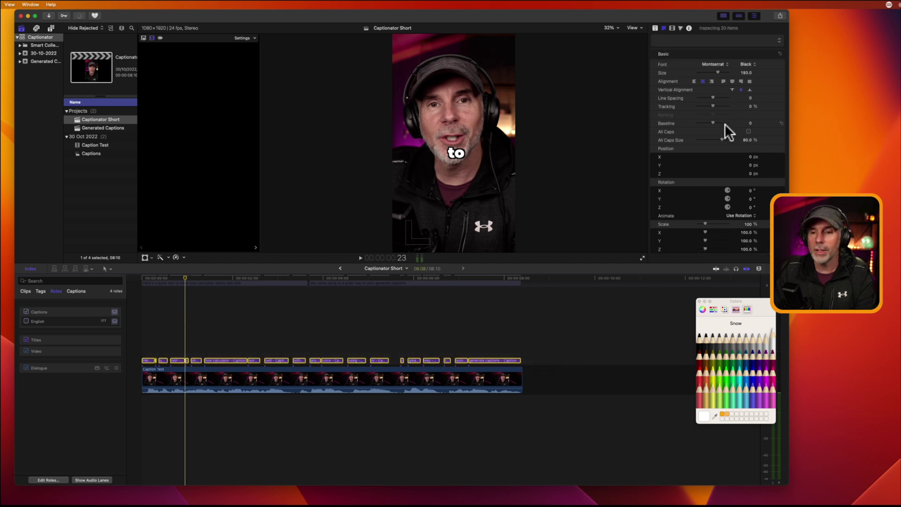
{"action": "left_click_drag", "start_coordinate": [718, 73], "coordinate": [708, 72]}
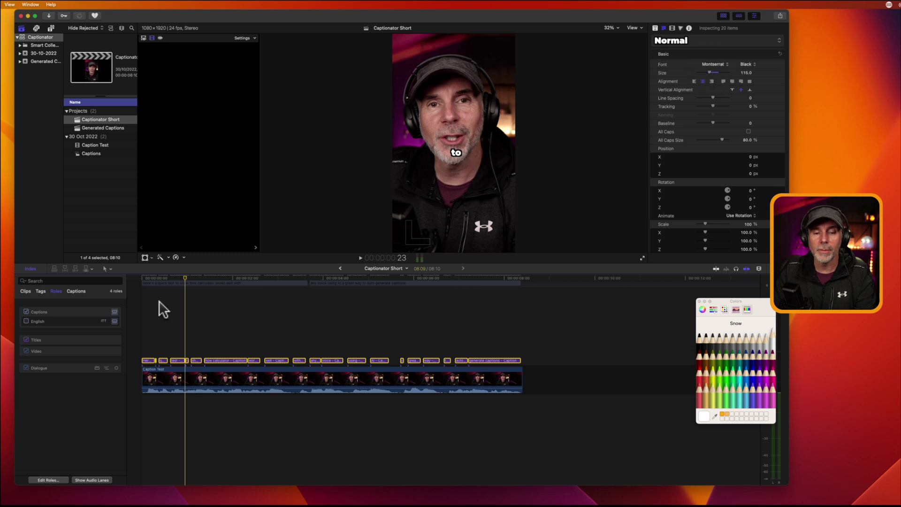
Scrub to the 'how calculator' caption around 1:09 to check the smaller text.
{"action": "left_click", "coordinate": [201, 316]}
{"action": "left_click", "coordinate": [206, 279]}
{"action": "left_click_drag", "start_coordinate": [207, 280], "coordinate": [230, 281]}
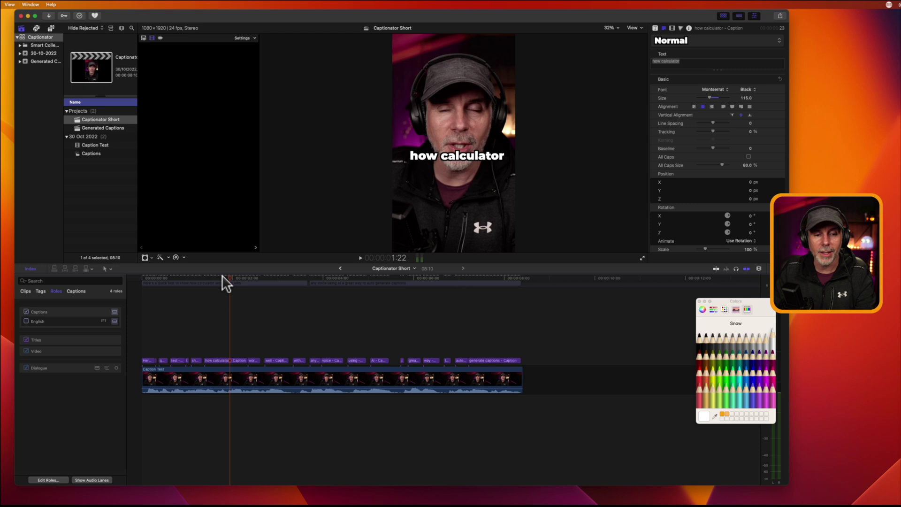
Change the caption word 'calculator' to lowercase 'captionator'.
{"action": "double_click", "coordinate": [223, 361]}
{"action": "left_click", "coordinate": [492, 158]}
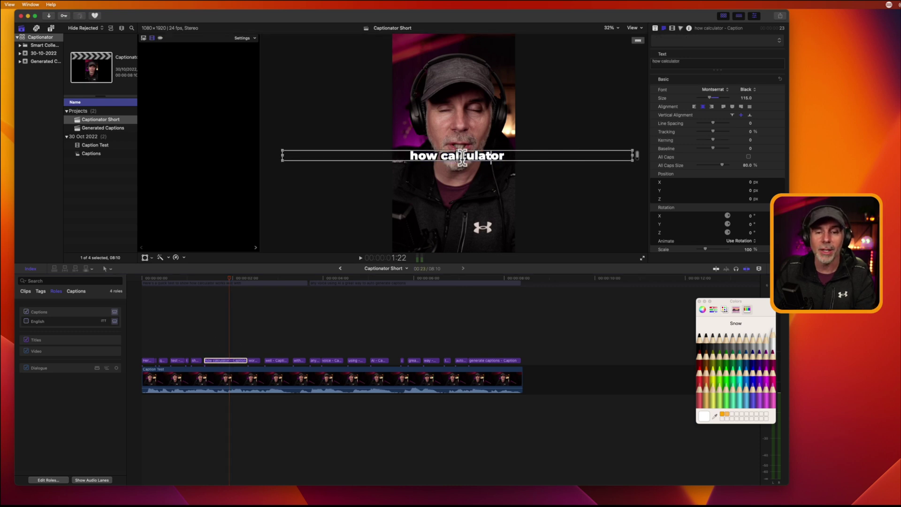
{"action": "double_click", "coordinate": [452, 157]}
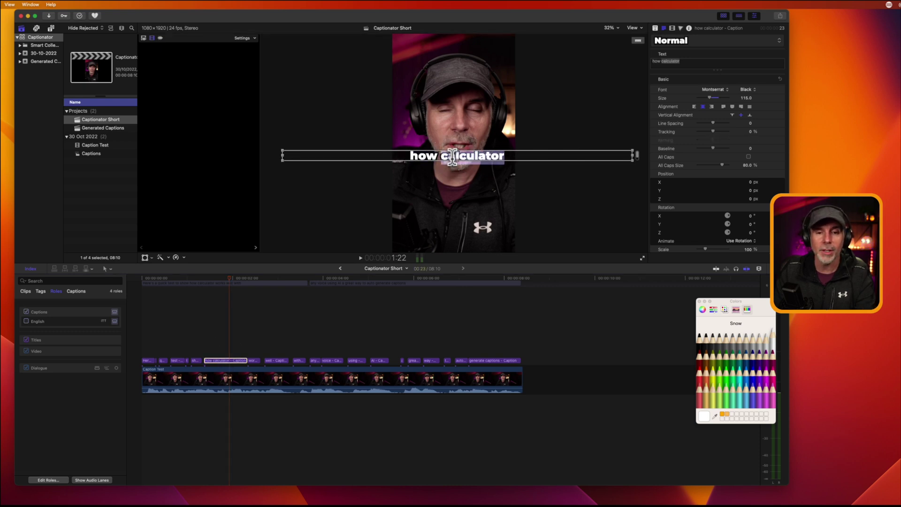
{"action": "type", "text": "Capt"}
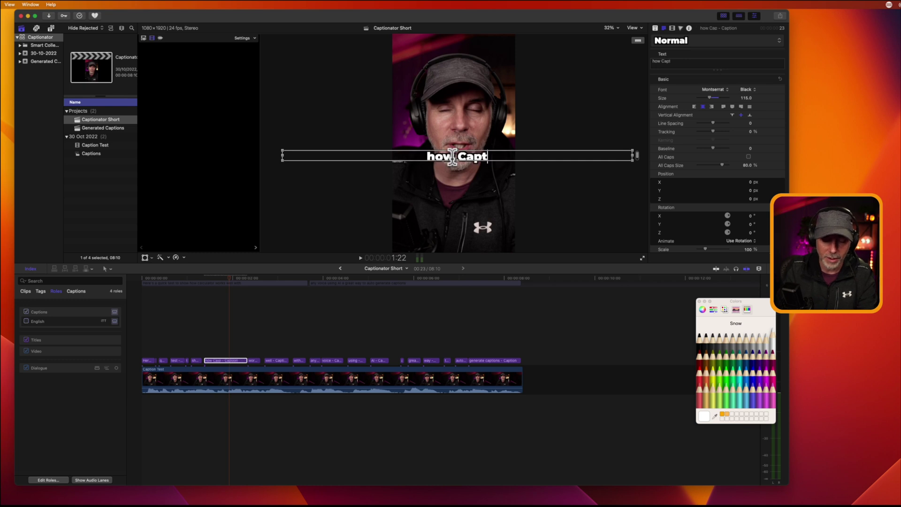
{"action": "type", "text": "ionator"}
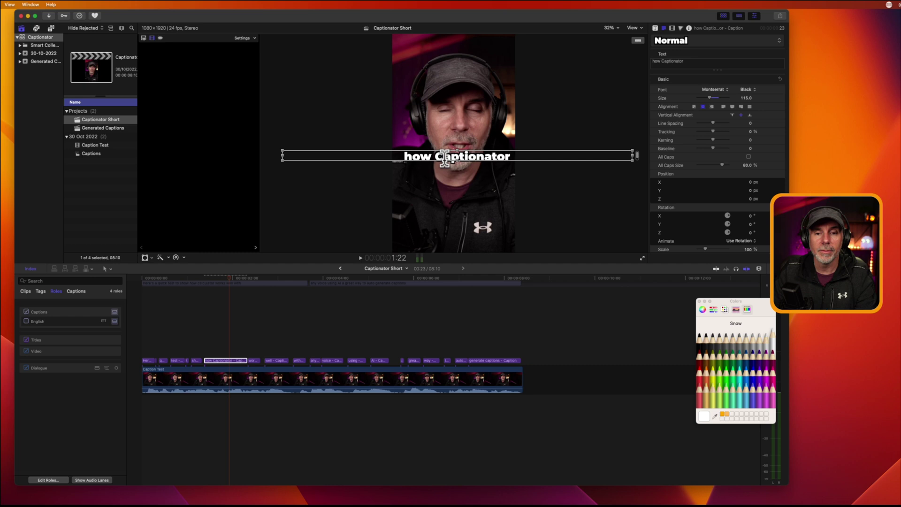
{"action": "left_click", "coordinate": [444, 158]}
{"action": "key", "text": "BackSpace"}
{"action": "type", "text": "c"}
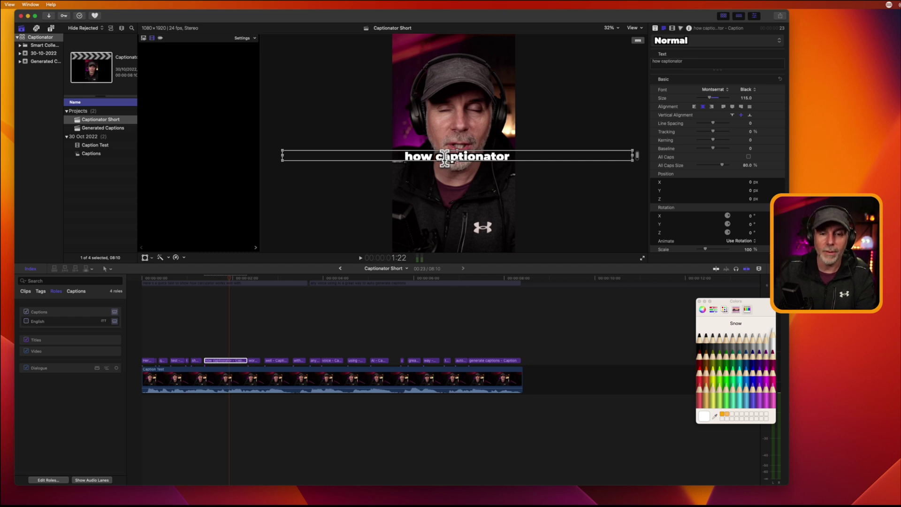
Scrub through the remaining captions, checking the 'great' and AI captions.
{"action": "left_click", "coordinate": [402, 312]}
{"action": "mouse_move", "coordinate": [388, 278]}
{"action": "left_mouse_down"}
{"action": "mouse_move", "coordinate": [410, 281]}
{"action": "mouse_move", "coordinate": [382, 280]}
{"action": "left_mouse_up"}
{"action": "left_click", "coordinate": [381, 361]}
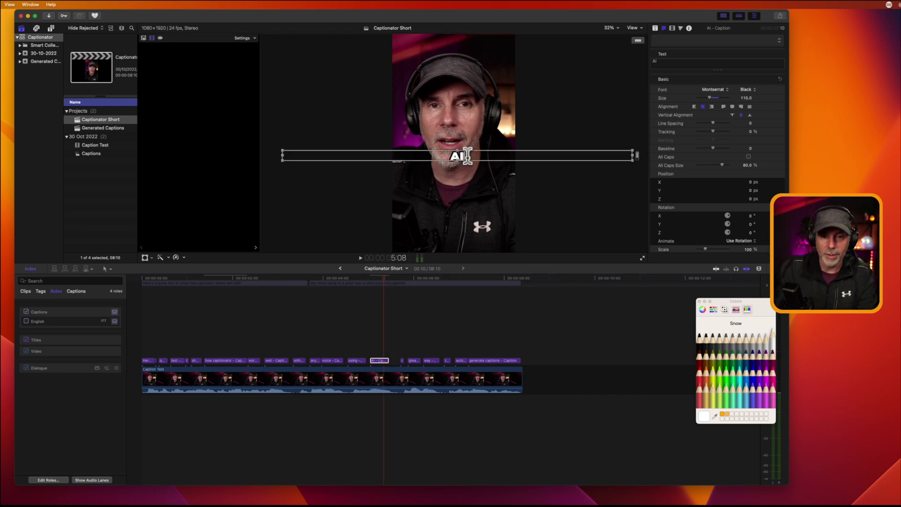
{"action": "left_click", "coordinate": [408, 293]}
{"action": "left_click_drag", "start_coordinate": [404, 277], "coordinate": [474, 280]}
Select all the caption clips and combine them into a compound clip named TEXT.
{"action": "left_click", "coordinate": [233, 322]}
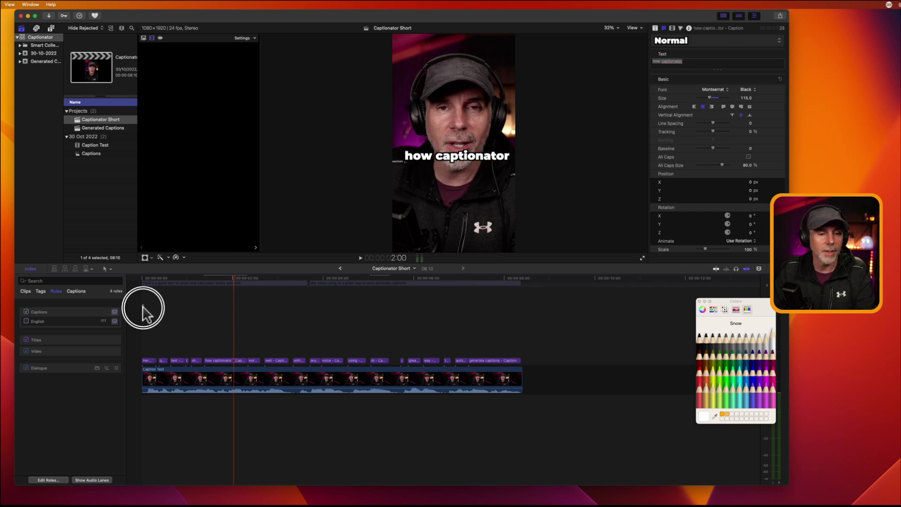
{"action": "left_click_drag", "start_coordinate": [142, 305], "coordinate": [547, 364]}
{"action": "right_click", "coordinate": [482, 359]}
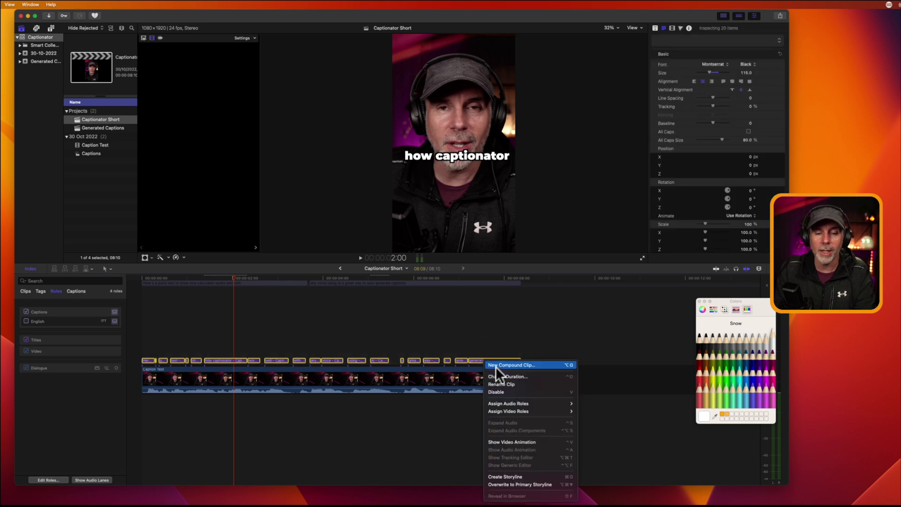
{"action": "left_click", "coordinate": [493, 365]}
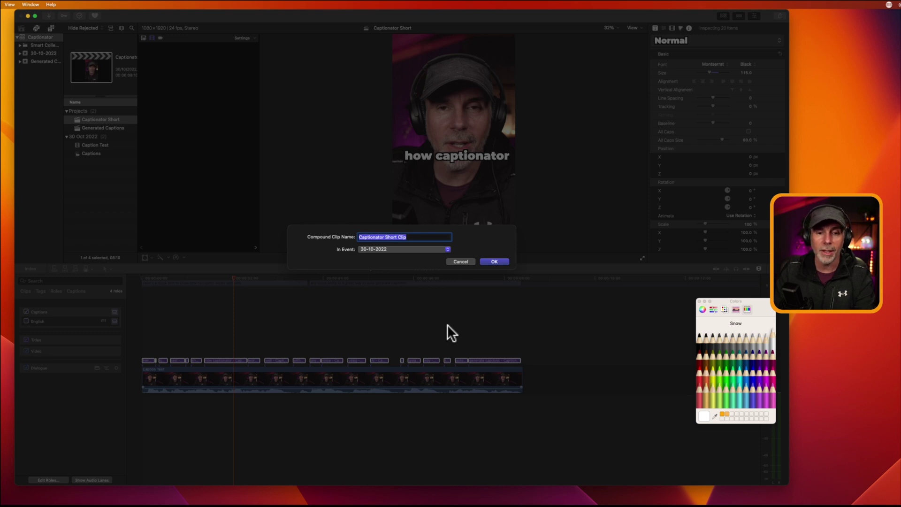
{"action": "type", "text": "TEXT"}
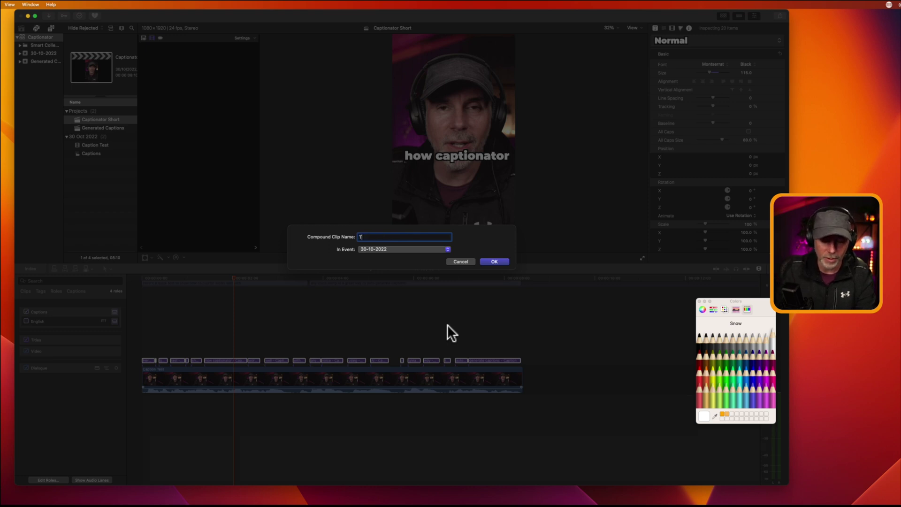
{"action": "left_click", "coordinate": [496, 261]}
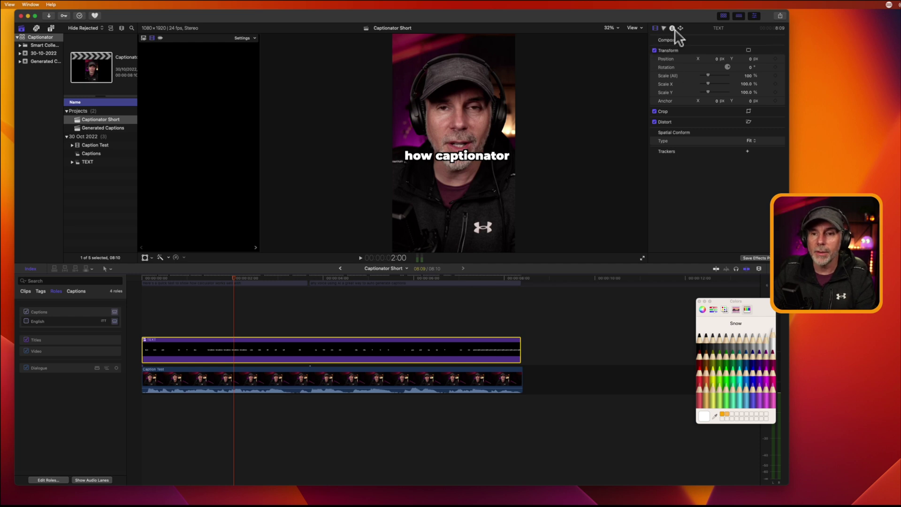
Open the TEXT compound clip, set the caption font to Bangers, and remove the outline.
{"action": "double_click", "coordinate": [424, 347]}
{"action": "left_click", "coordinate": [417, 343]}
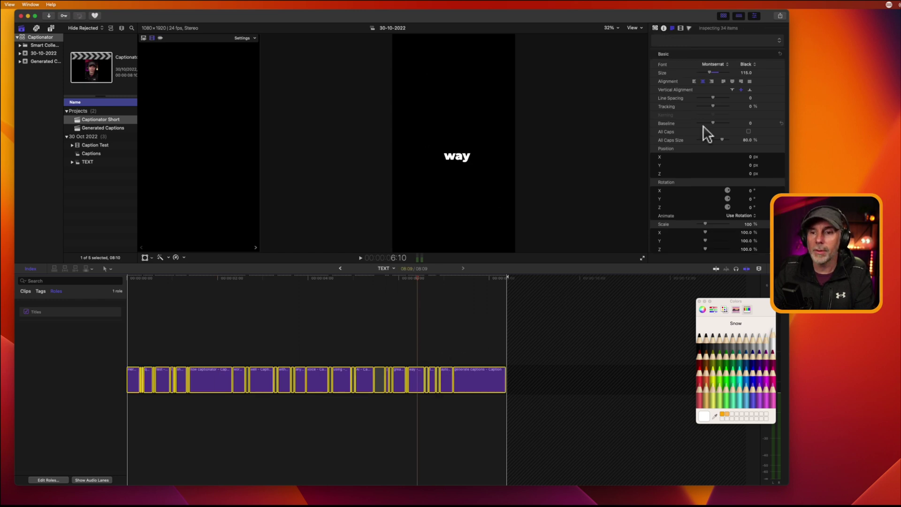
{"action": "left_click", "coordinate": [716, 64]}
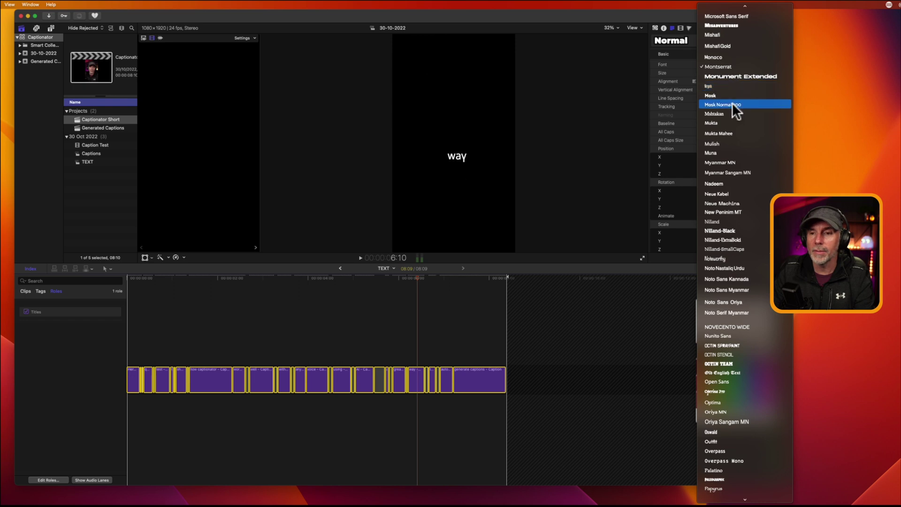
{"action": "scroll", "coordinate": [732, 106], "scroll_direction": "up", "scroll_amount": 20}
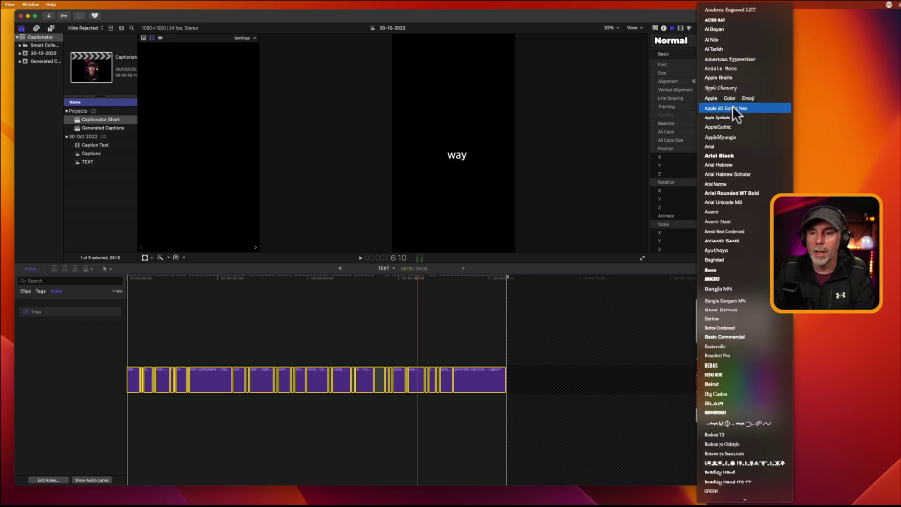
{"action": "left_click", "coordinate": [722, 276]}
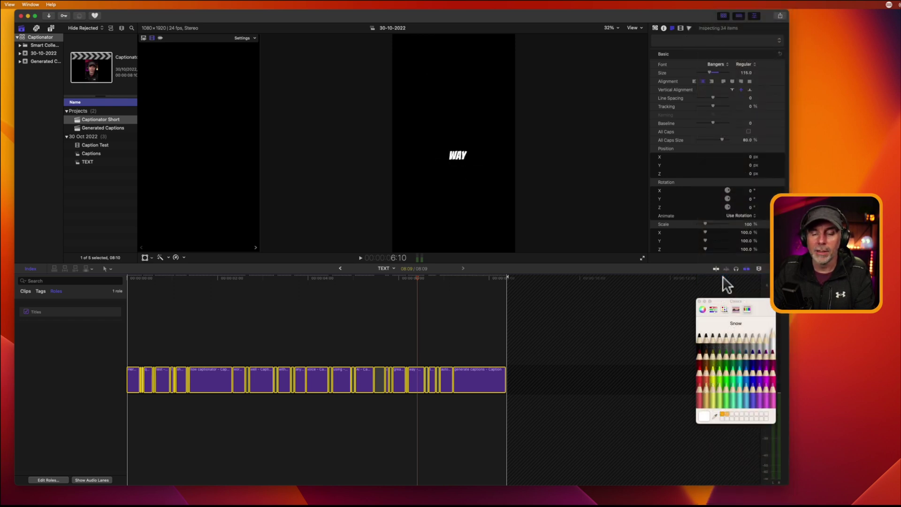
{"action": "left_click", "coordinate": [738, 348]}
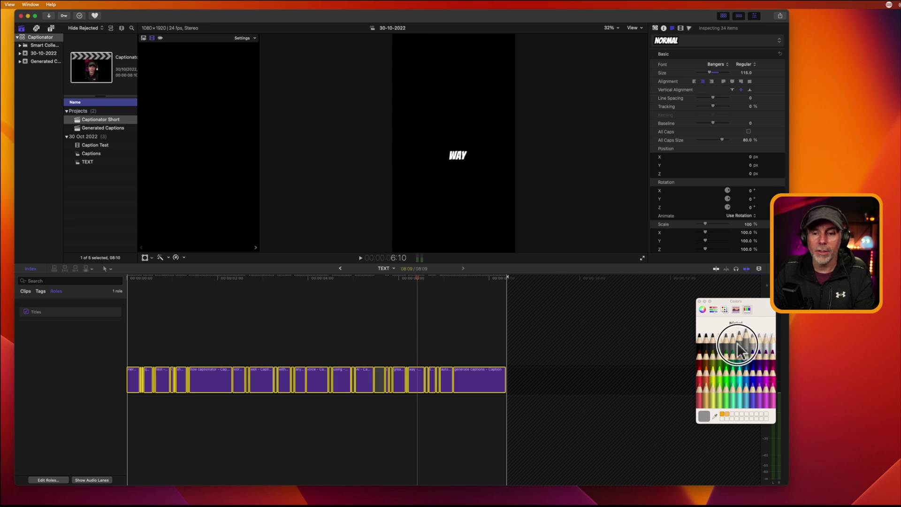
{"action": "scroll", "coordinate": [751, 173], "scroll_direction": "down", "scroll_amount": 3}
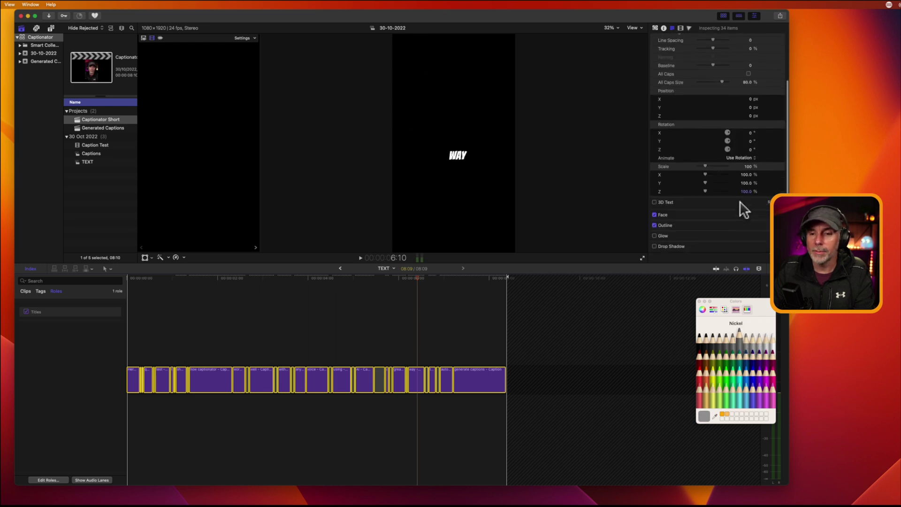
{"action": "left_click", "coordinate": [655, 228]}
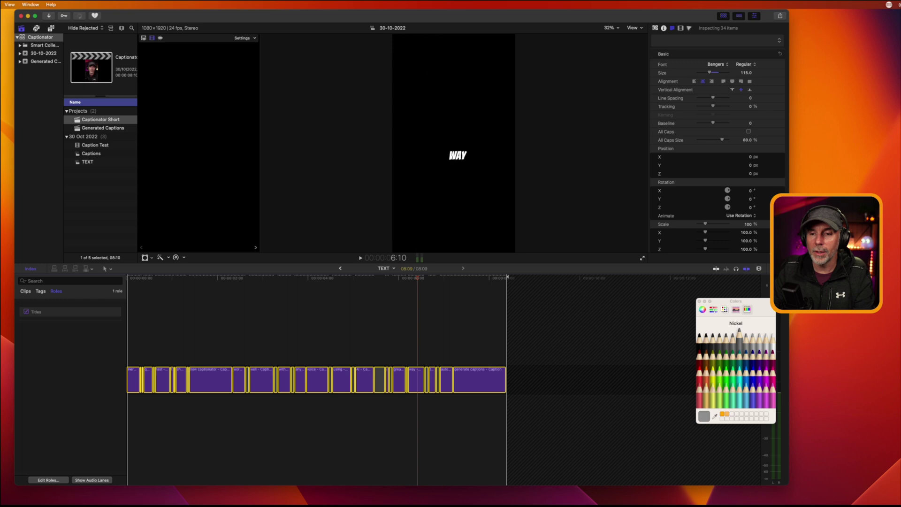
Set the caption face colour to Snow white and scrub through to check the captions.
{"action": "left_click", "coordinate": [766, 216]}
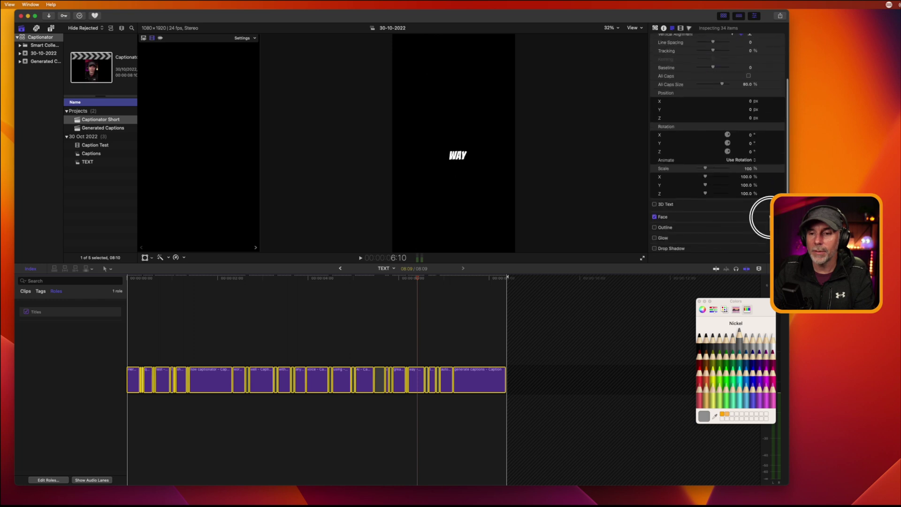
{"action": "left_click", "coordinate": [744, 233]}
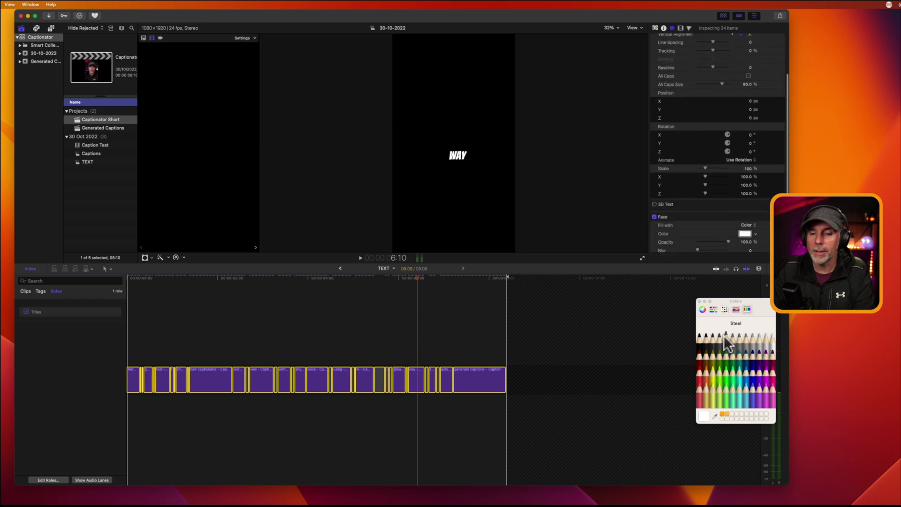
{"action": "left_click", "coordinate": [771, 343]}
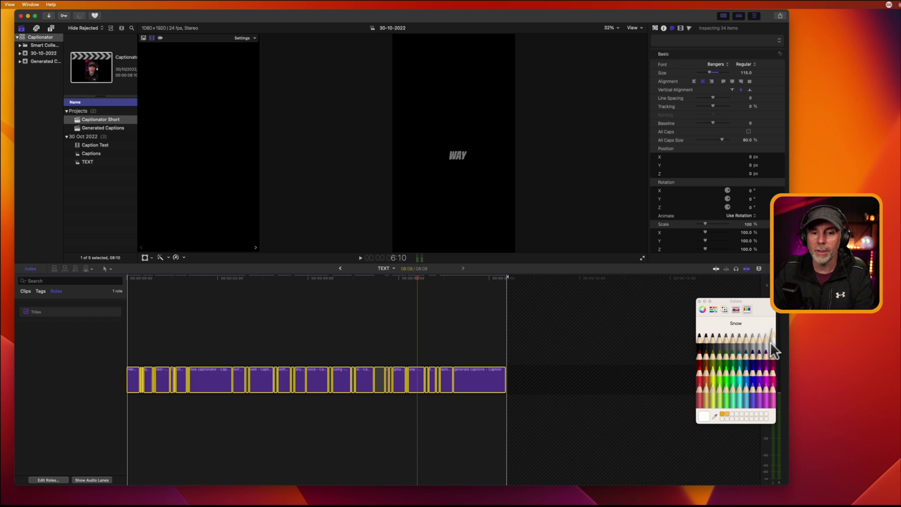
{"action": "scroll", "coordinate": [743, 244], "scroll_direction": "down", "scroll_amount": 5}
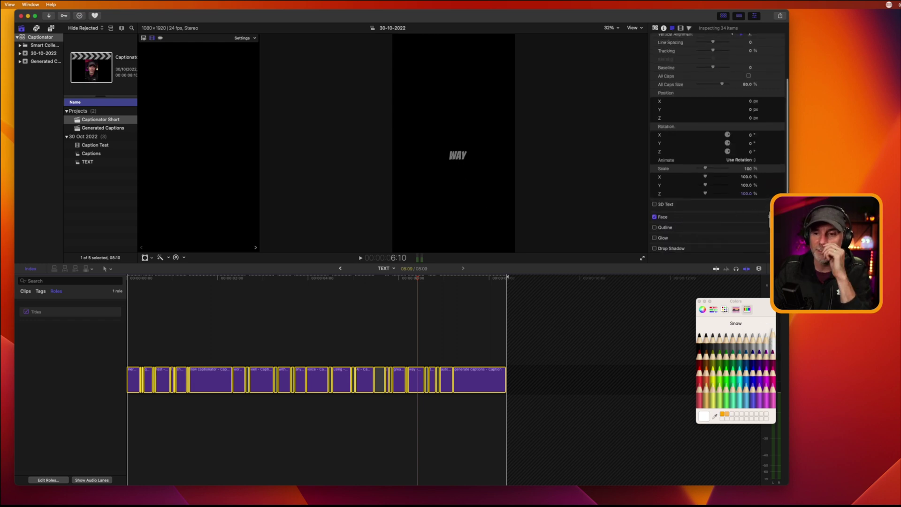
{"action": "left_click", "coordinate": [762, 217]}
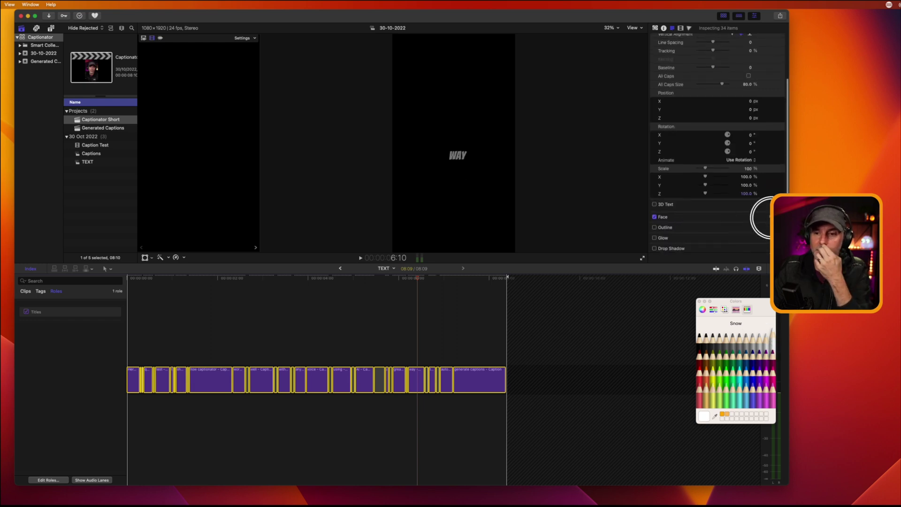
{"action": "left_click", "coordinate": [764, 338]}
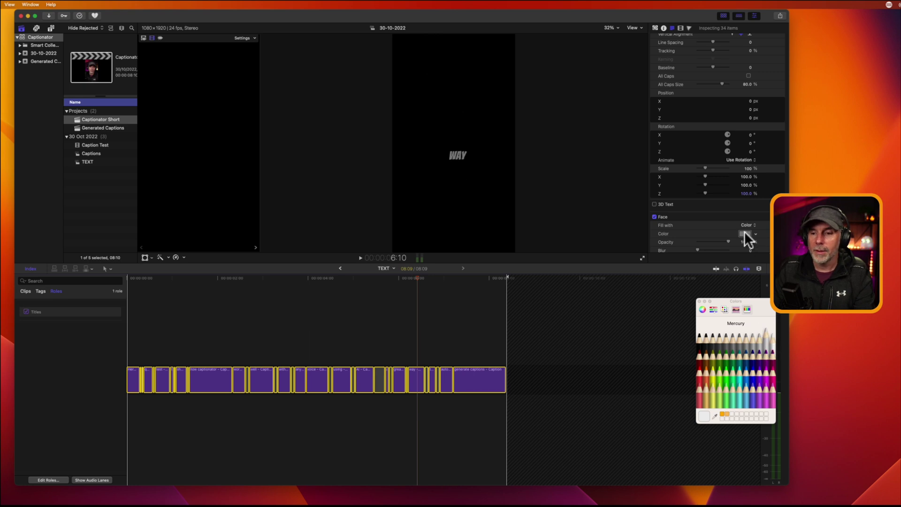
{"action": "left_click", "coordinate": [772, 342]}
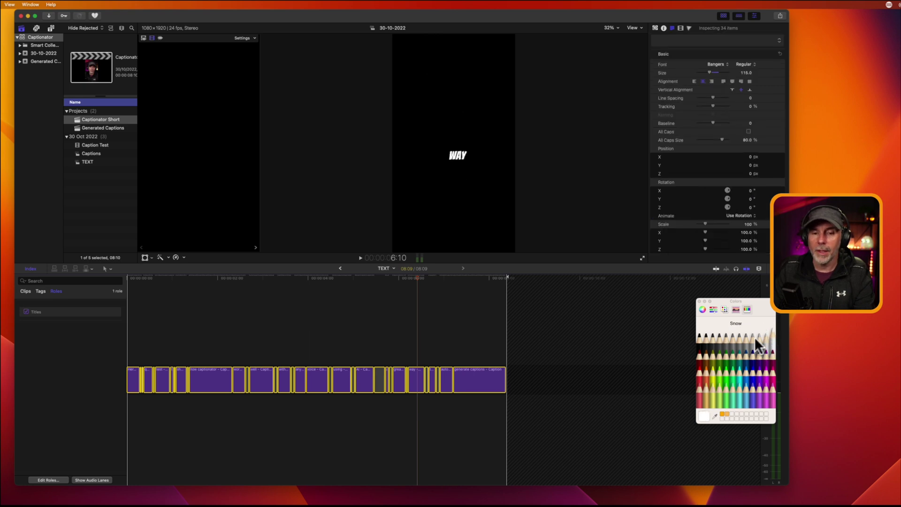
{"action": "mouse_move", "coordinate": [402, 279]}
{"action": "left_mouse_down"}
{"action": "mouse_move", "coordinate": [356, 284]}
{"action": "mouse_move", "coordinate": [432, 282]}
{"action": "mouse_move", "coordinate": [204, 284]}
{"action": "mouse_move", "coordinate": [407, 285]}
{"action": "left_mouse_up"}
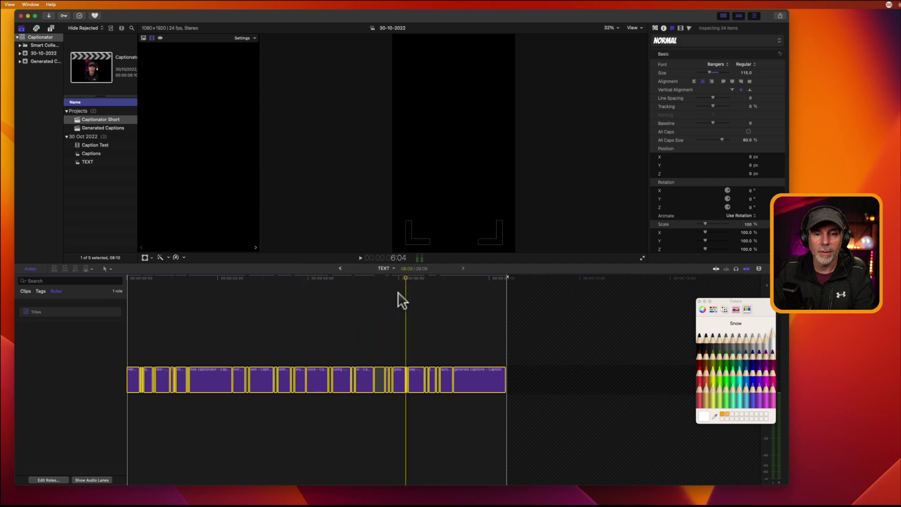
In the Captionator Short project, move the TEXT compound clip's captions down toward the bottom of frame.
{"action": "left_click", "coordinate": [339, 269]}
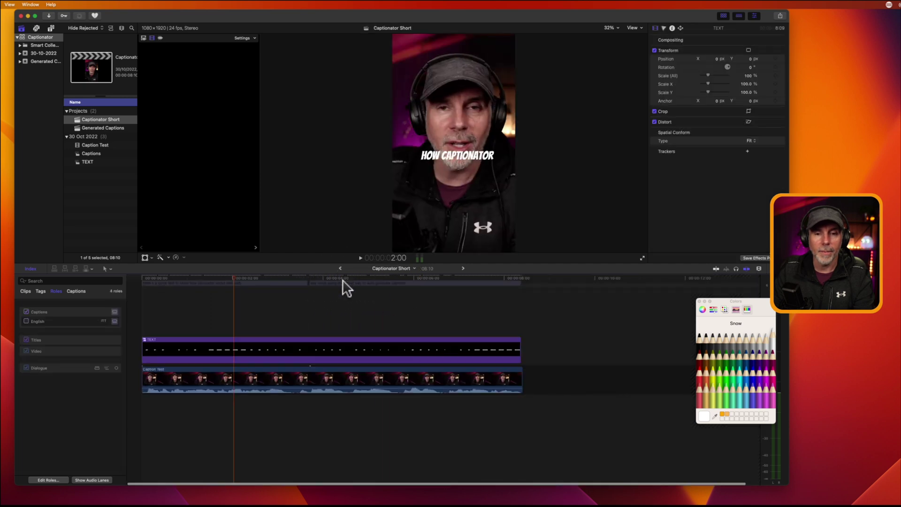
{"action": "left_click", "coordinate": [282, 349]}
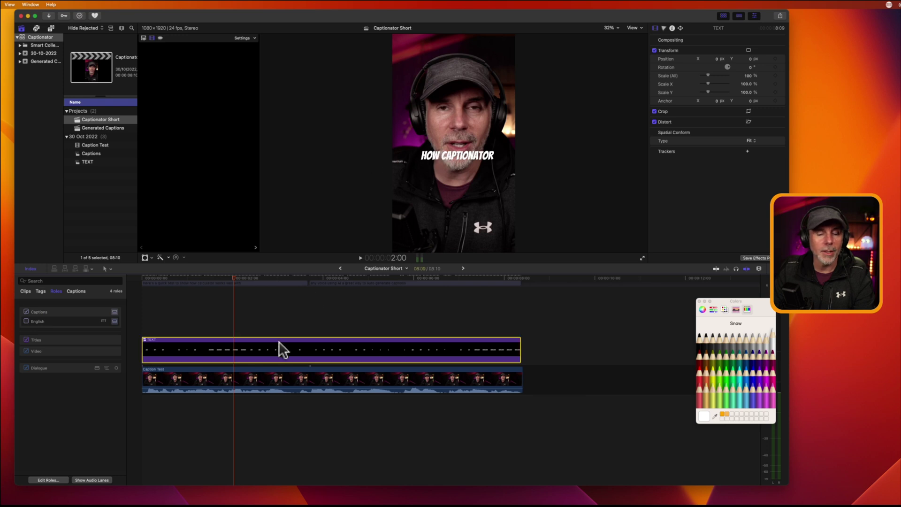
{"action": "left_click", "coordinate": [145, 257]}
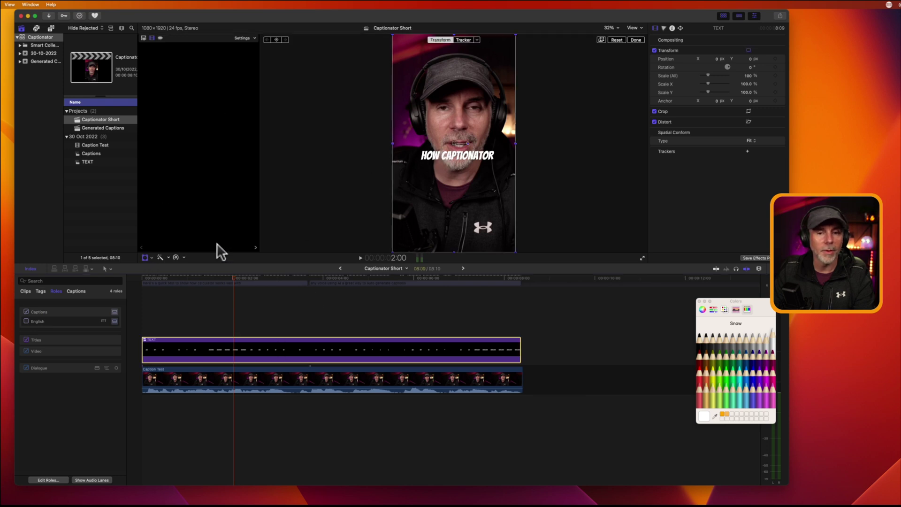
{"action": "left_click_drag", "start_coordinate": [454, 146], "coordinate": [454, 197]}
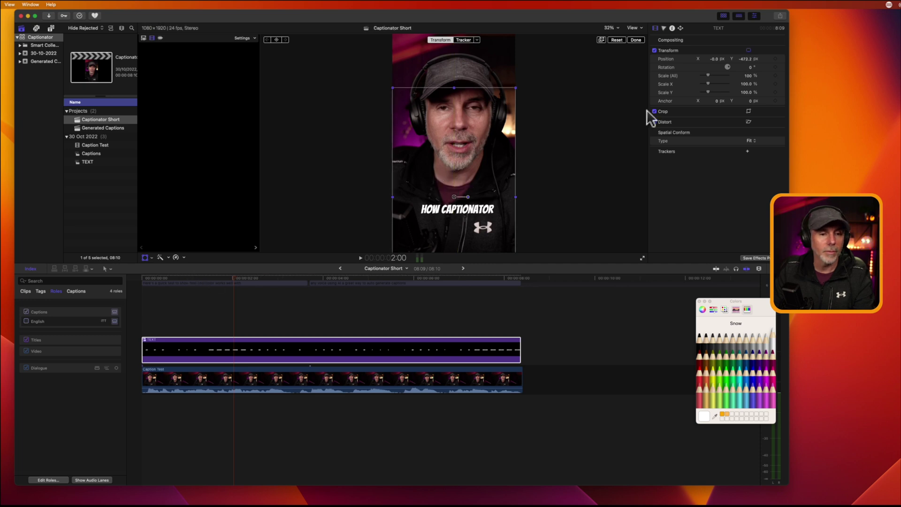
{"action": "left_click", "coordinate": [634, 40]}
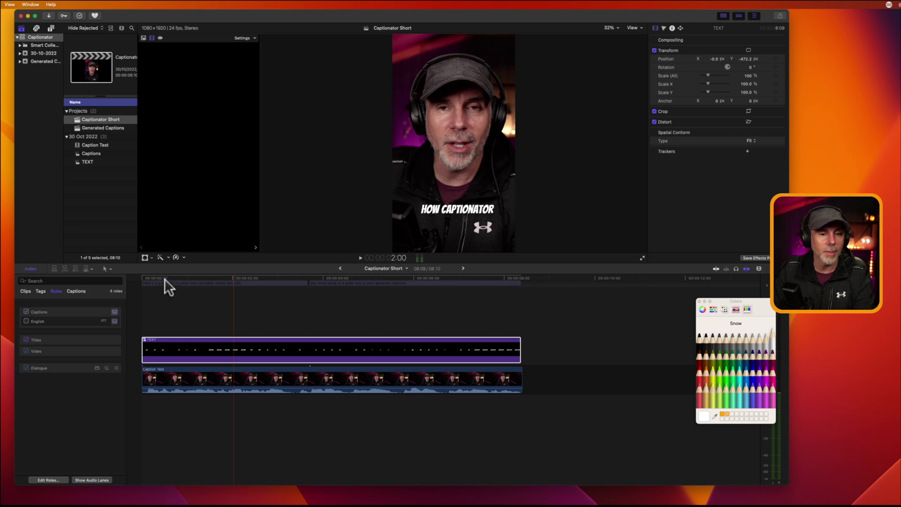
Review the caption placement, then scale the TEXT clip up to about 125% and play it back.
{"action": "left_click", "coordinate": [143, 278]}
{"action": "key", "text": "space"}
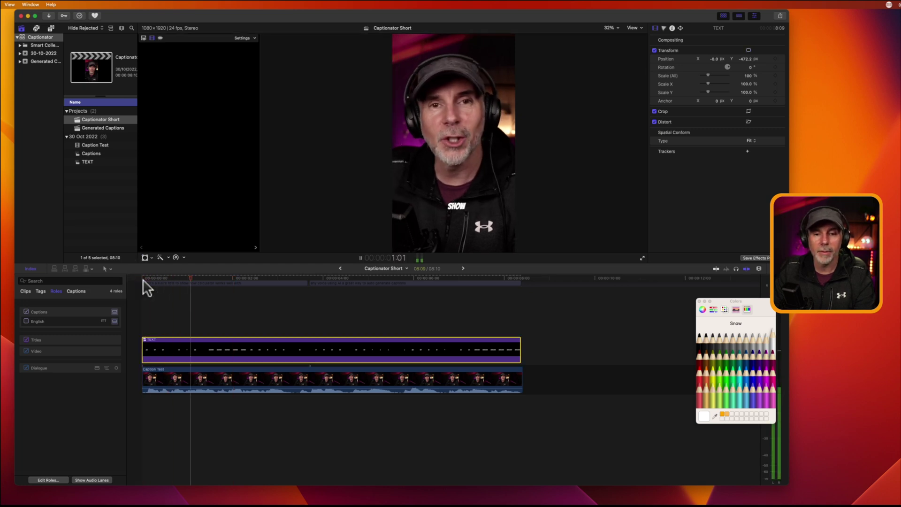
{"action": "key", "text": "space"}
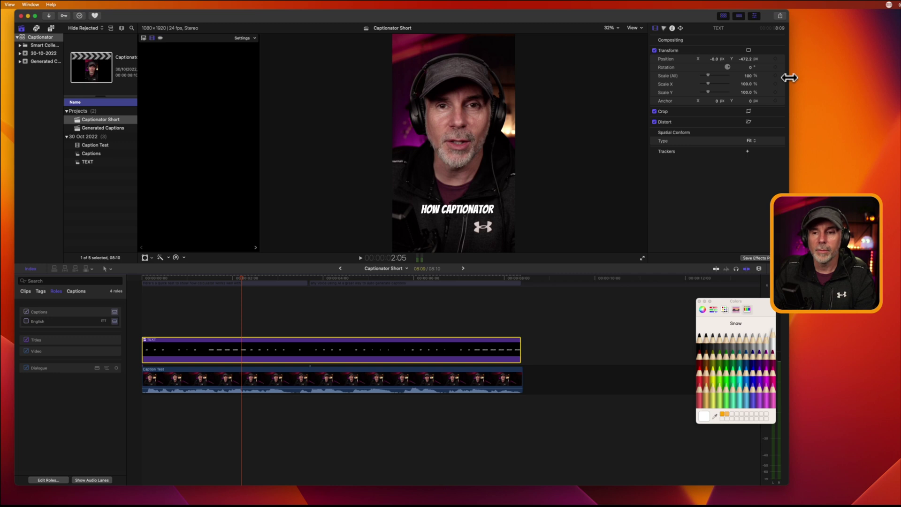
{"action": "left_click_drag", "start_coordinate": [708, 74], "coordinate": [709, 76]}
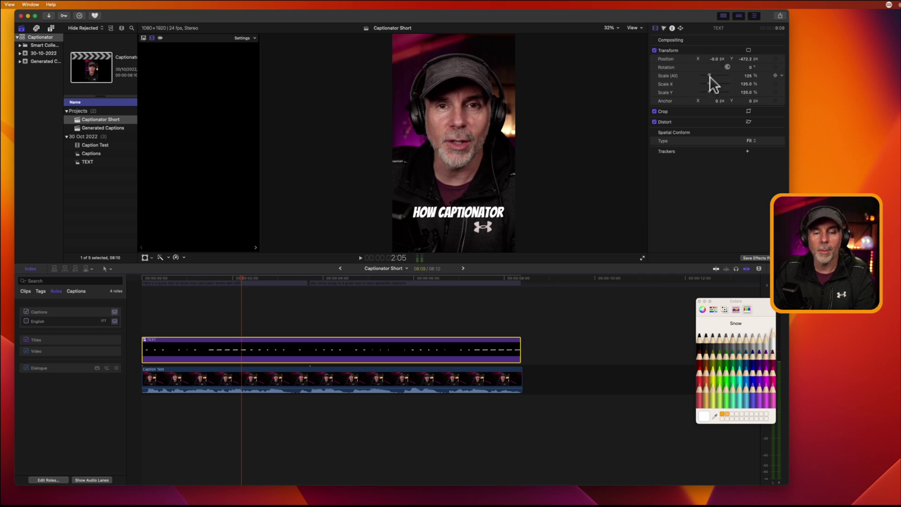
{"action": "key", "text": "space"}
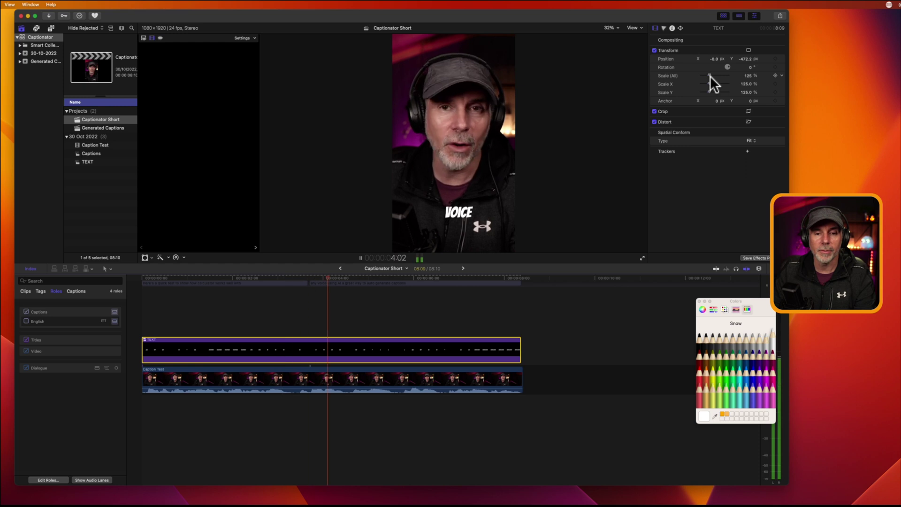